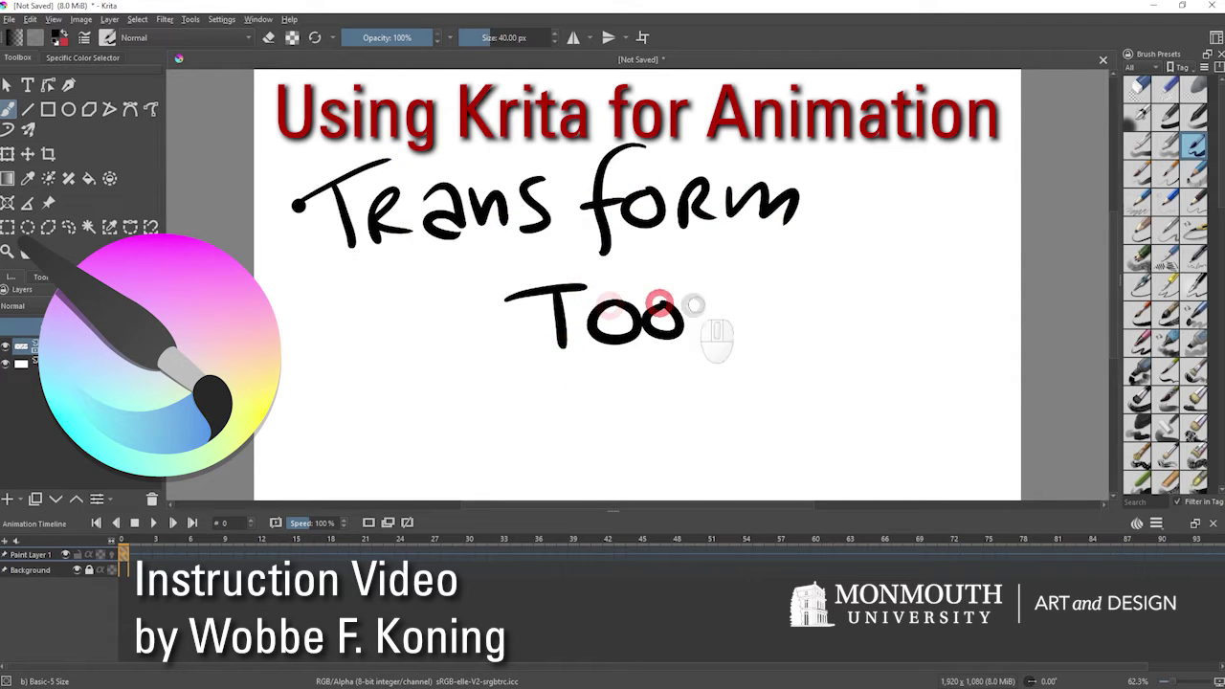
Erase 'Tool' from the title and letter 'MASK' in its place with the Basic-5 Size brush.
key(e)
mouse_move(515, 316)
mouse_down()
mouse_move(511, 306)
mouse_move(582, 301)
mouse_move(709, 347)
mouse_move(593, 304)
mouse_move(612, 350)
mouse_up()
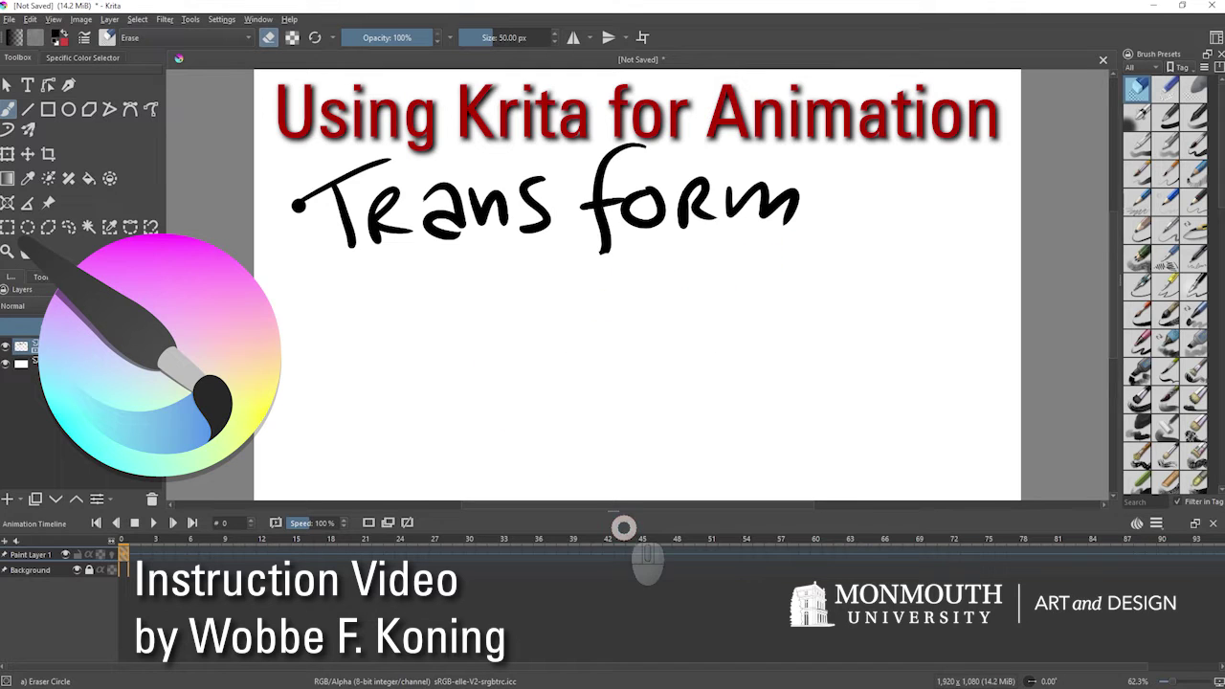
key(/)
mouse_move(543, 394)
mouse_down()
mouse_move(641, 308)
mouse_move(755, 380)
mouse_move(810, 367)
mouse_move(976, 374)
mouse_up()
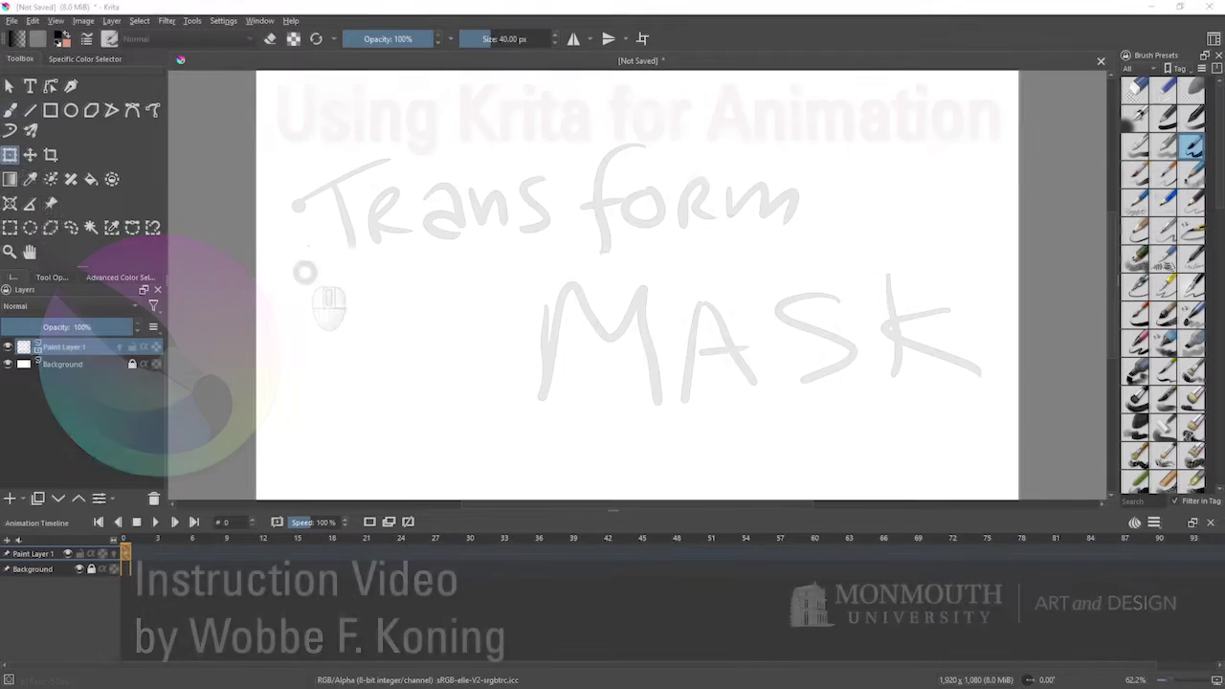
click(11, 112)
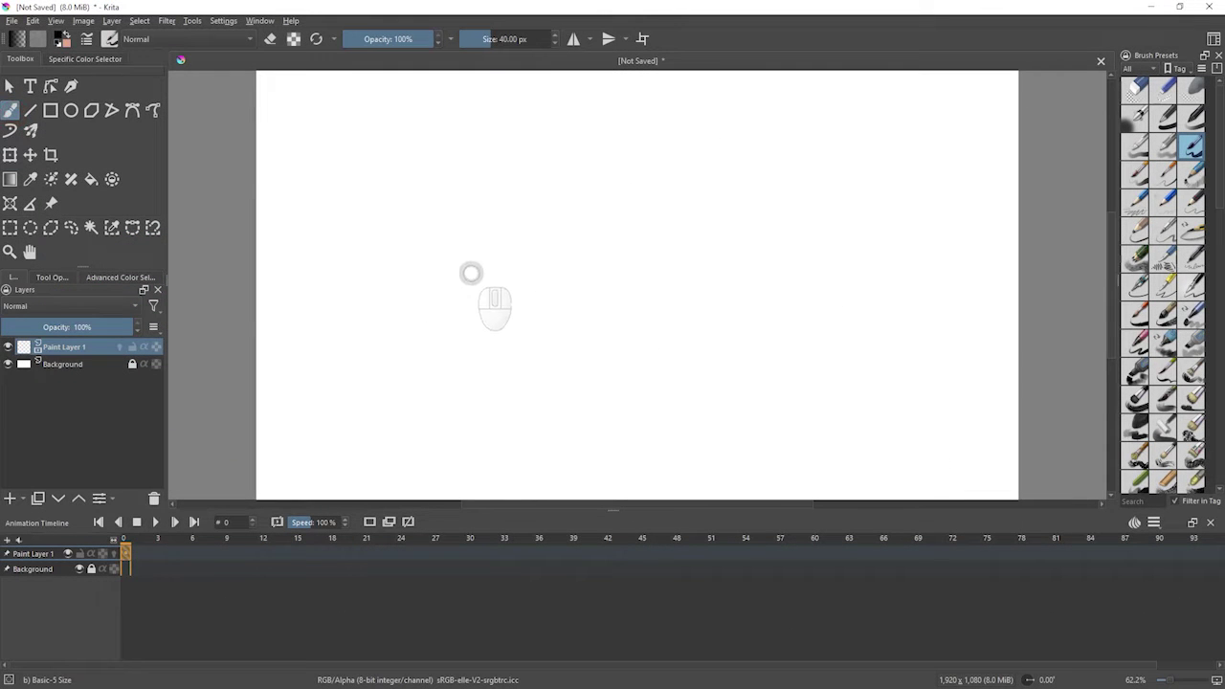
Draw two big eyes and a grinning mouth on Paint Layer 1, then shift the face up-left.
drag(471, 273, 447, 284)
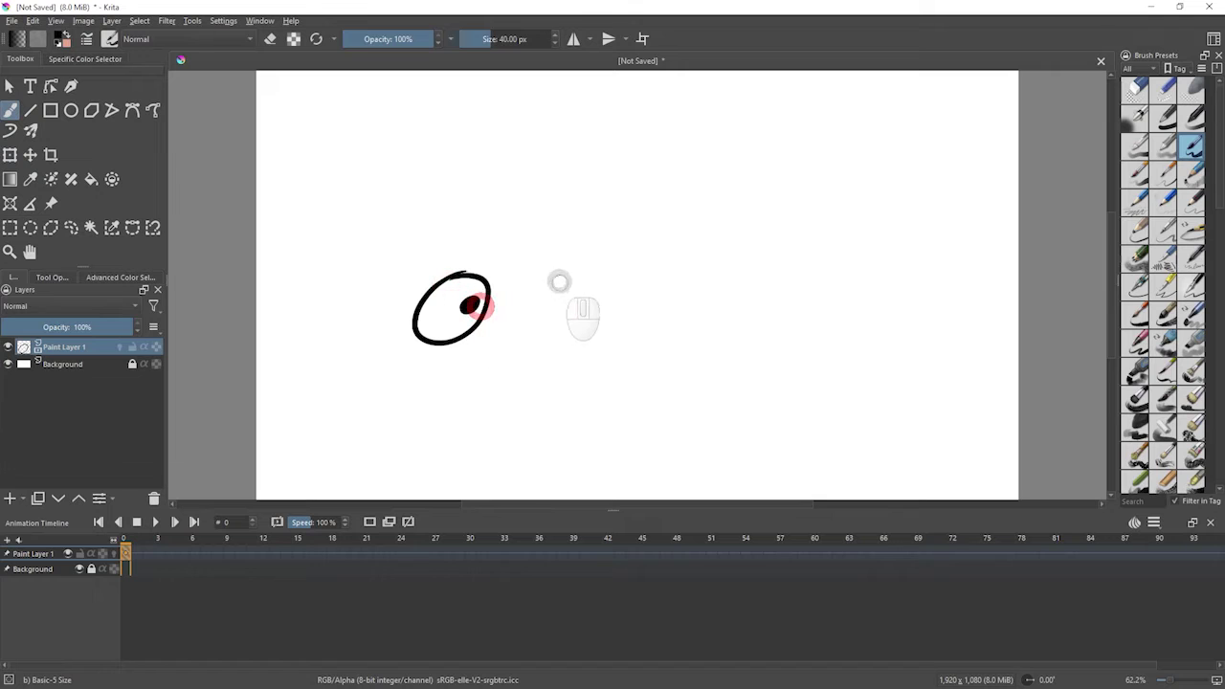
mouse_move(560, 281)
mouse_down()
mouse_move(545, 309)
mouse_move(549, 298)
mouse_move(479, 292)
mouse_up()
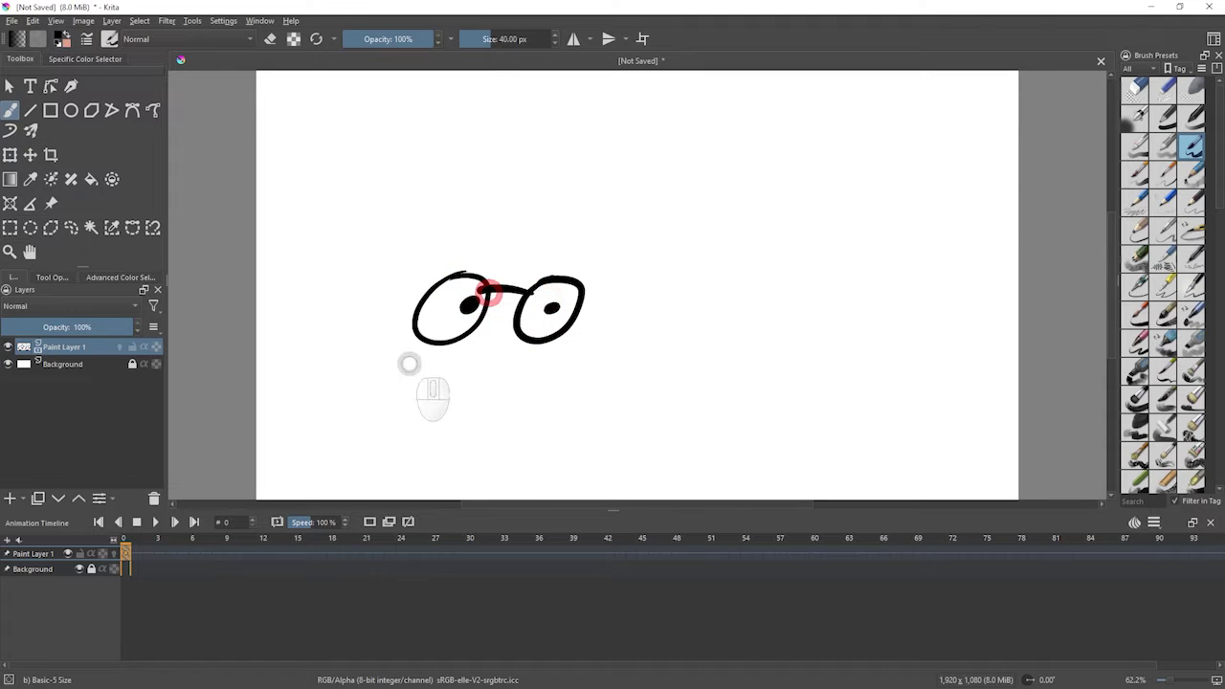
mouse_move(445, 381)
mouse_down()
mouse_move(586, 330)
mouse_move(512, 413)
mouse_up()
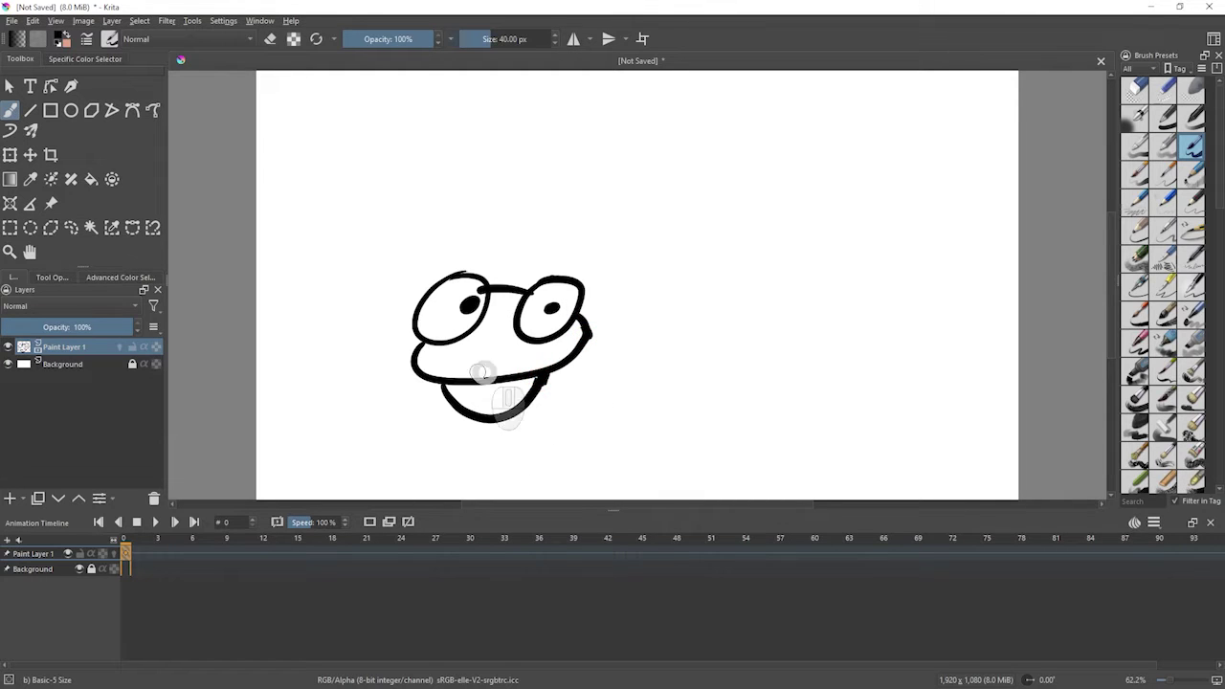
click(11, 155)
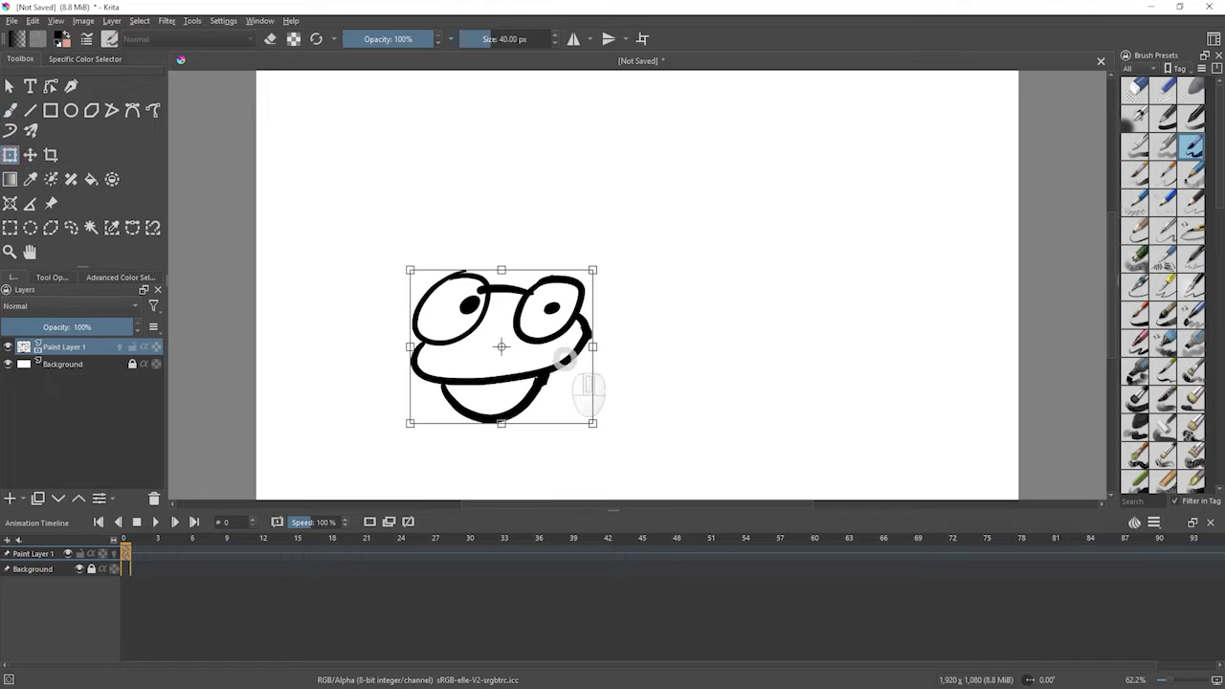
mouse_move(565, 357)
mouse_down()
mouse_move(642, 241)
mouse_move(484, 364)
mouse_move(496, 340)
mouse_up()
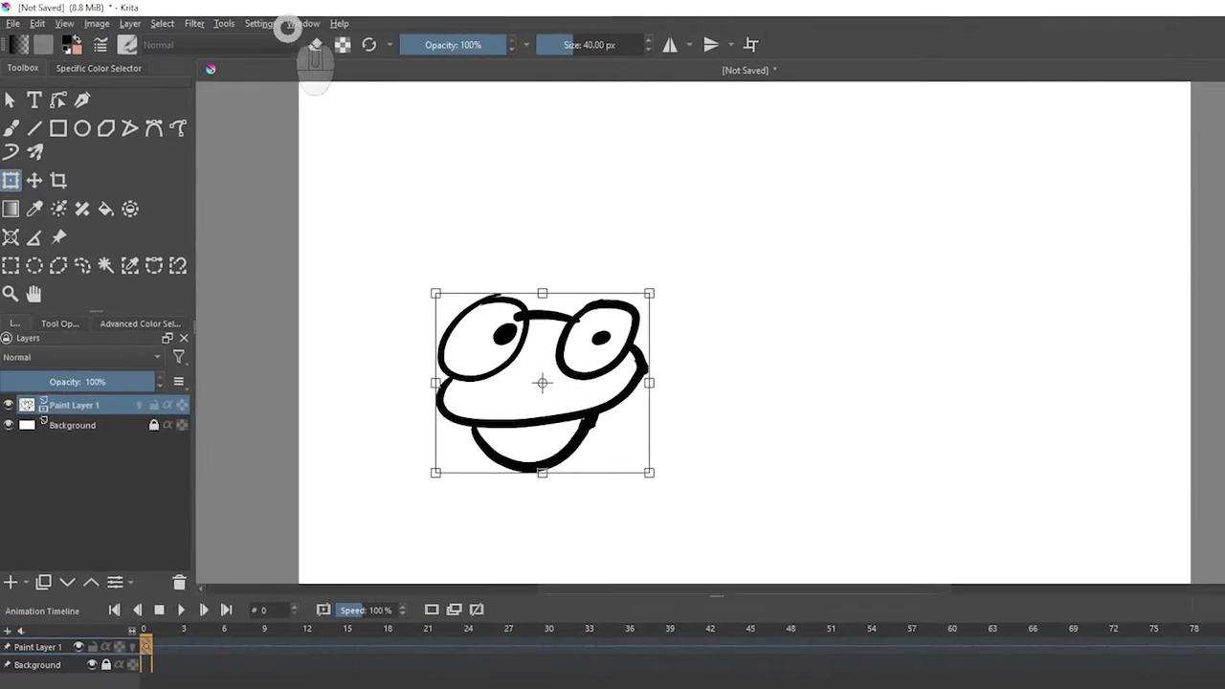
Add the Animation Curves docker from Settings > Dockers, showing Paint Layer 1's Opacity channel.
click(318, 25)
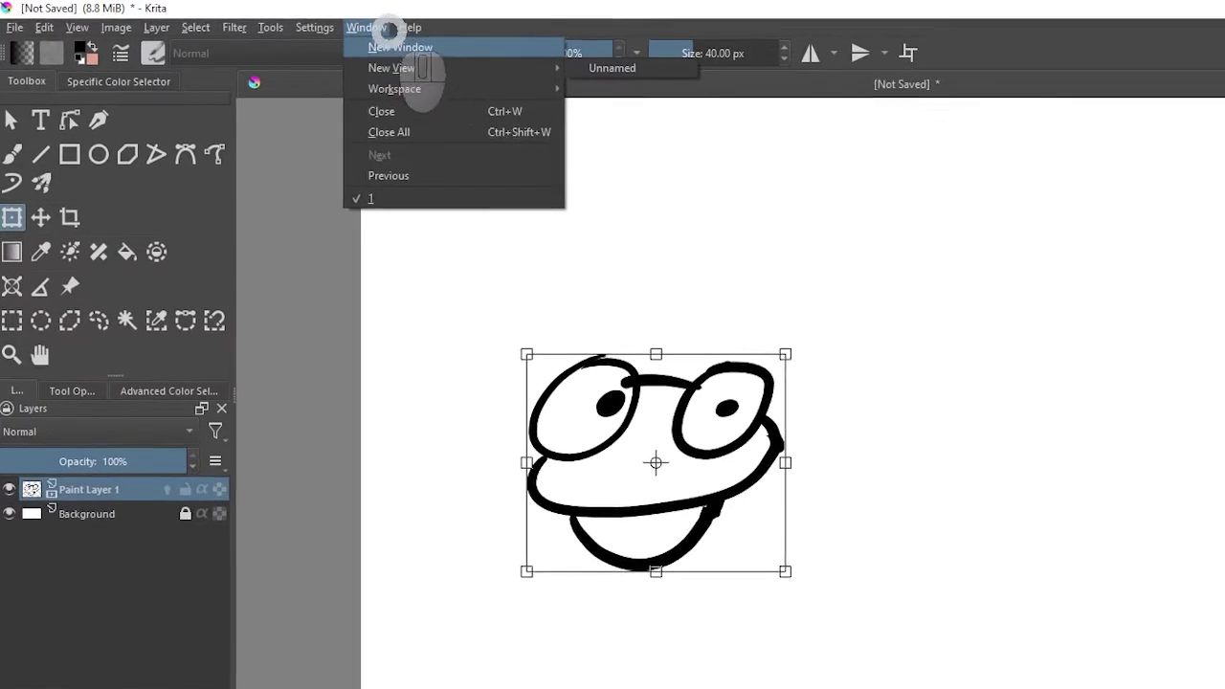
mouse_move(274, 24)
mouse_move(407, 181)
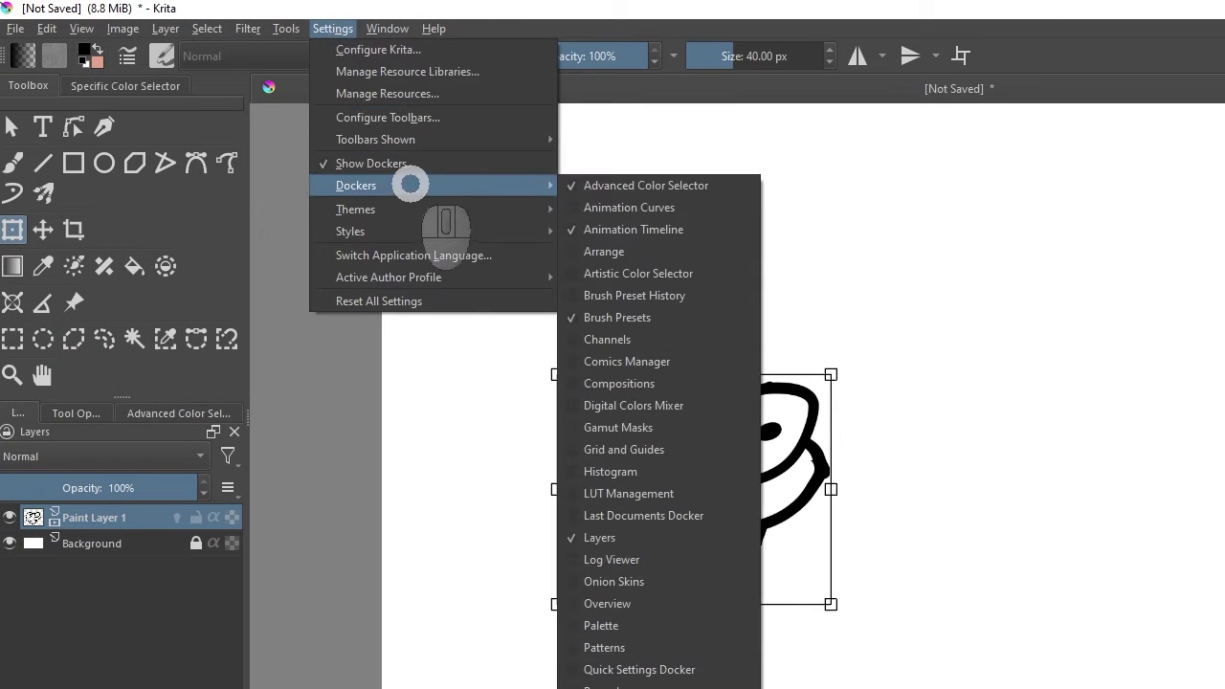
click(623, 205)
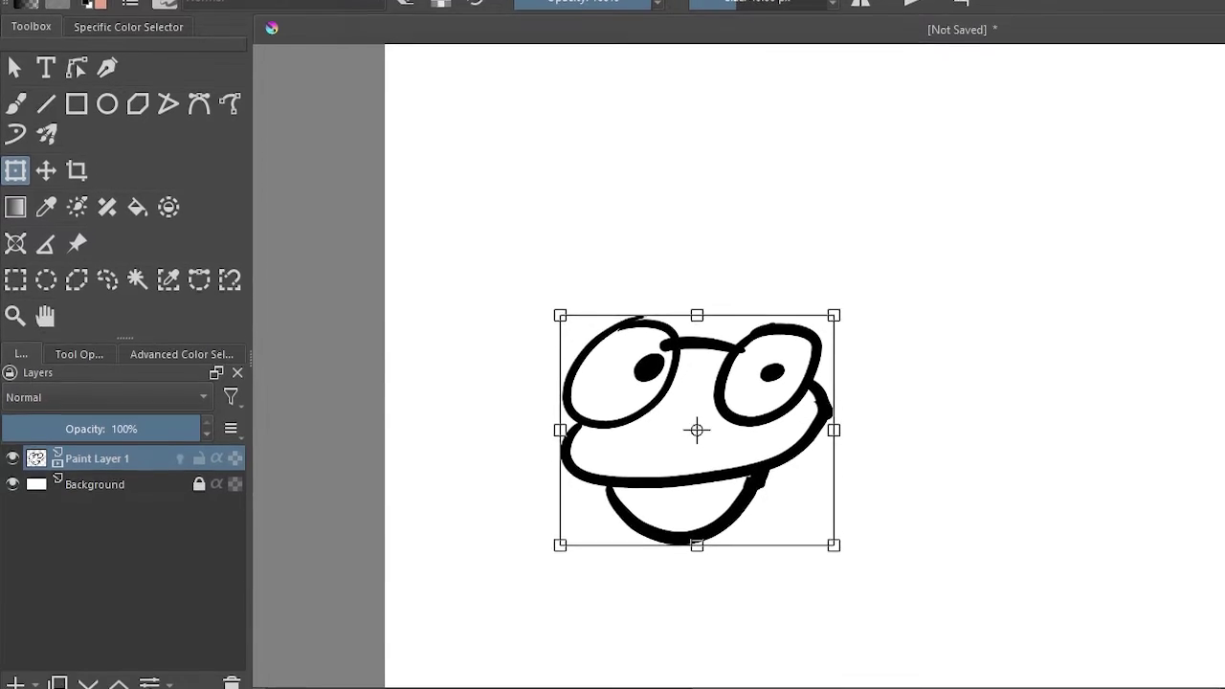
click(55, 443)
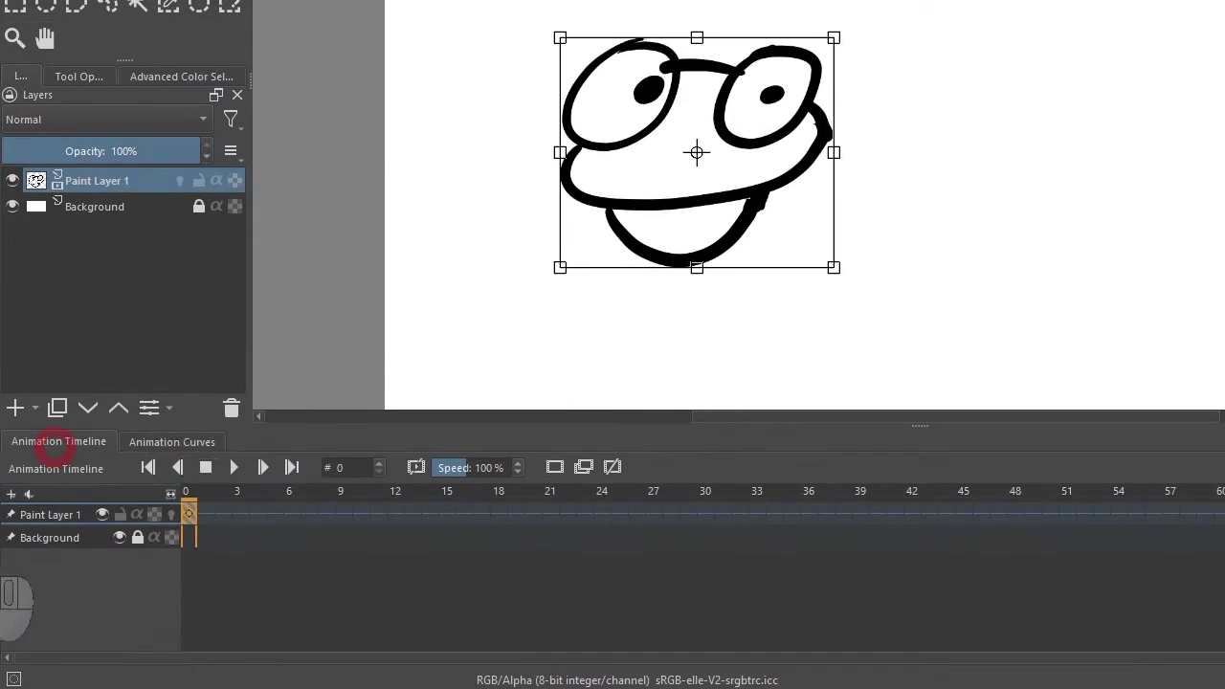
click(172, 442)
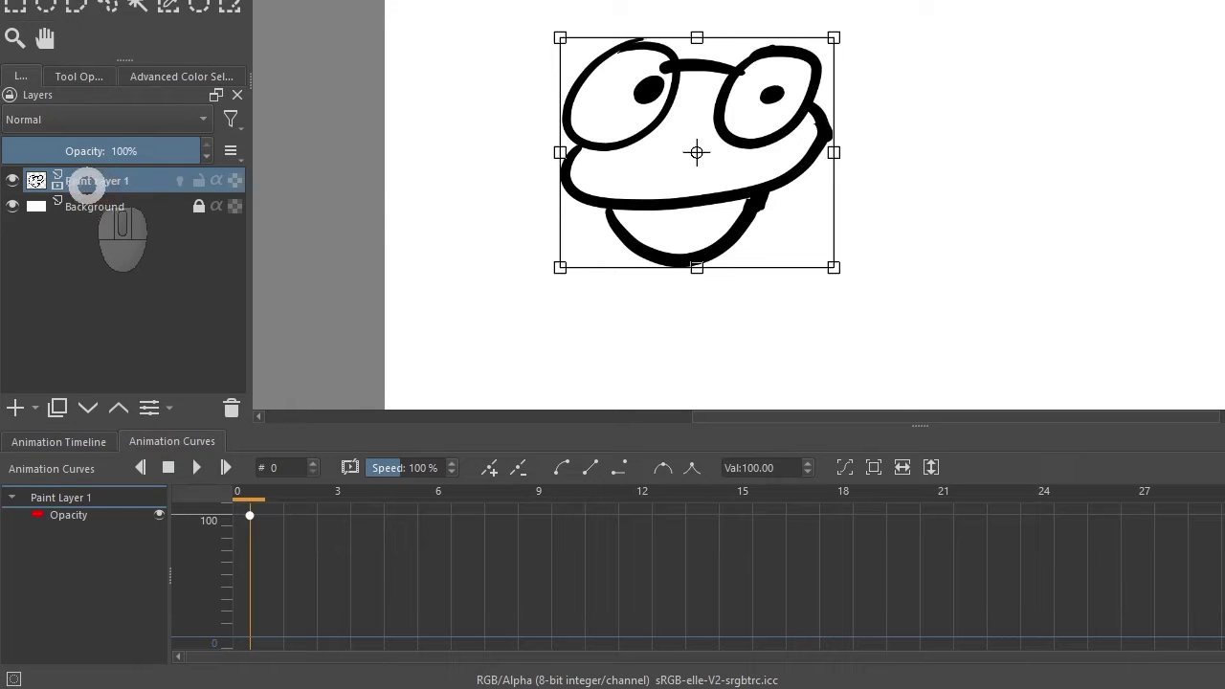
Add Transform Mask 1 to Paint Layer 1 and key its transform channels at frame 0.
right_click(91, 182)
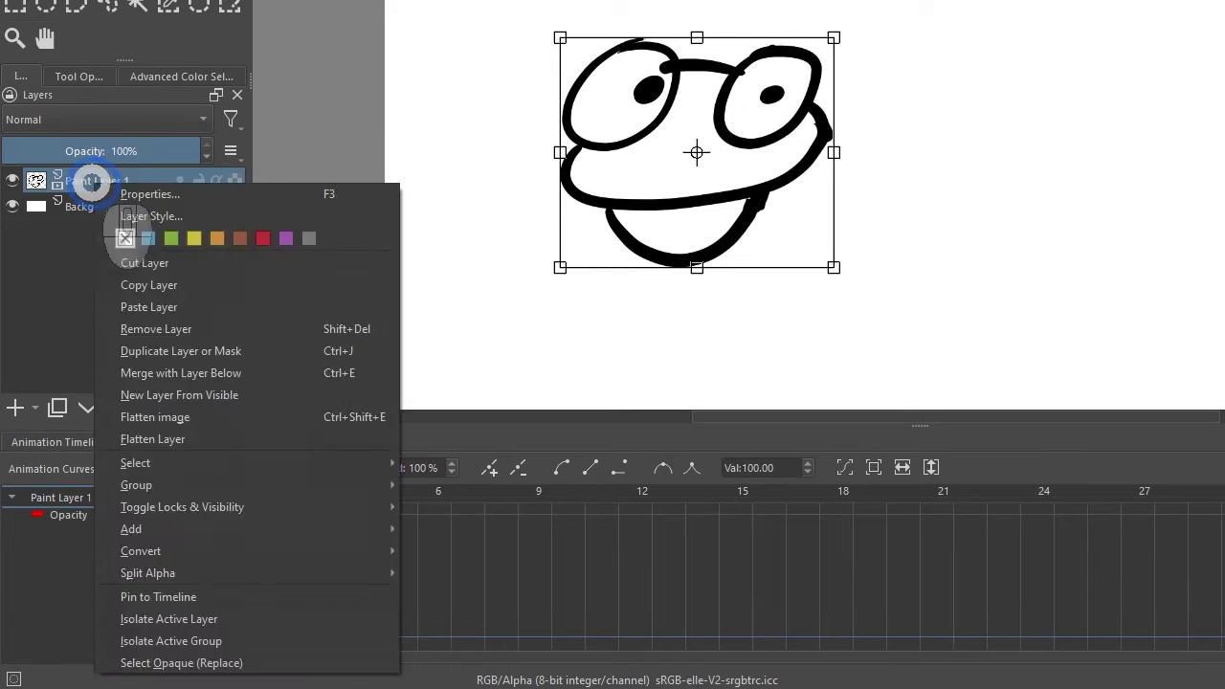
mouse_move(293, 527)
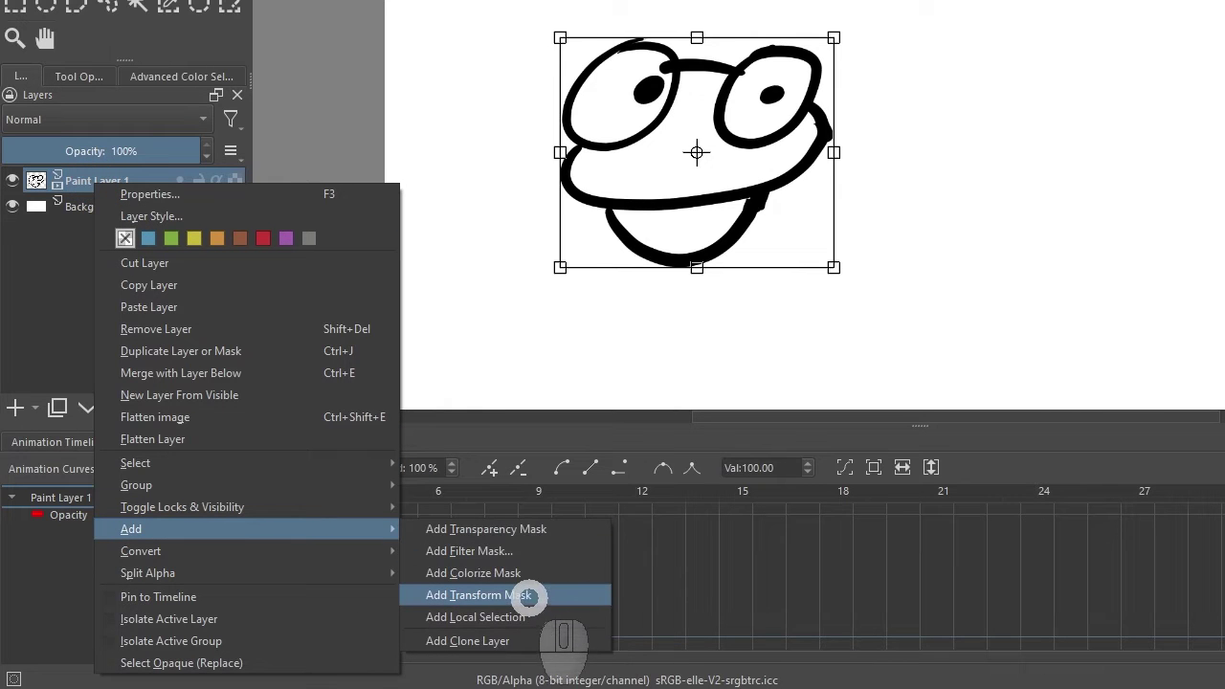
click(522, 595)
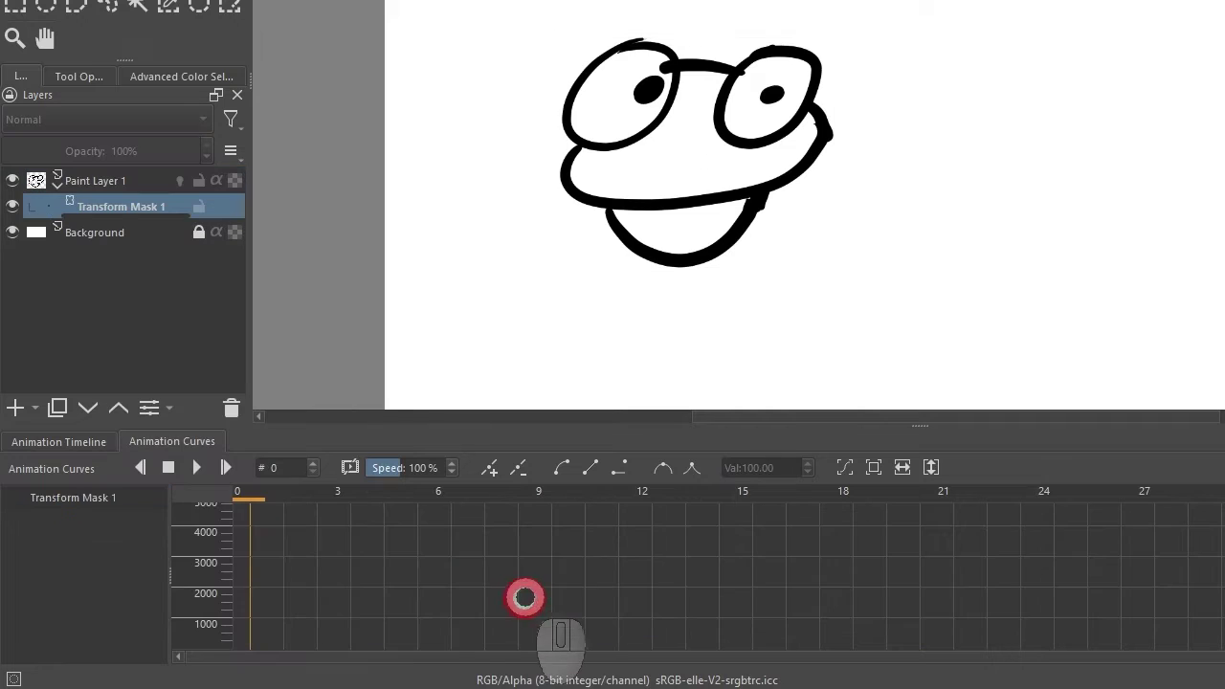
click(140, 204)
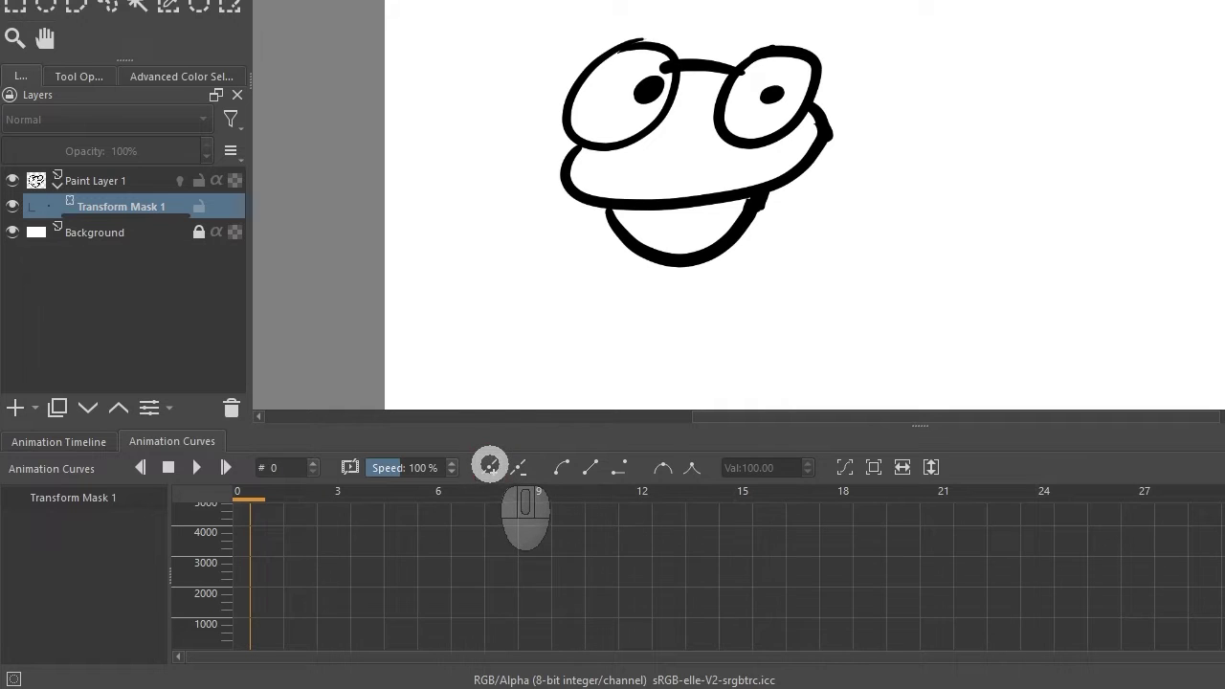
click(489, 466)
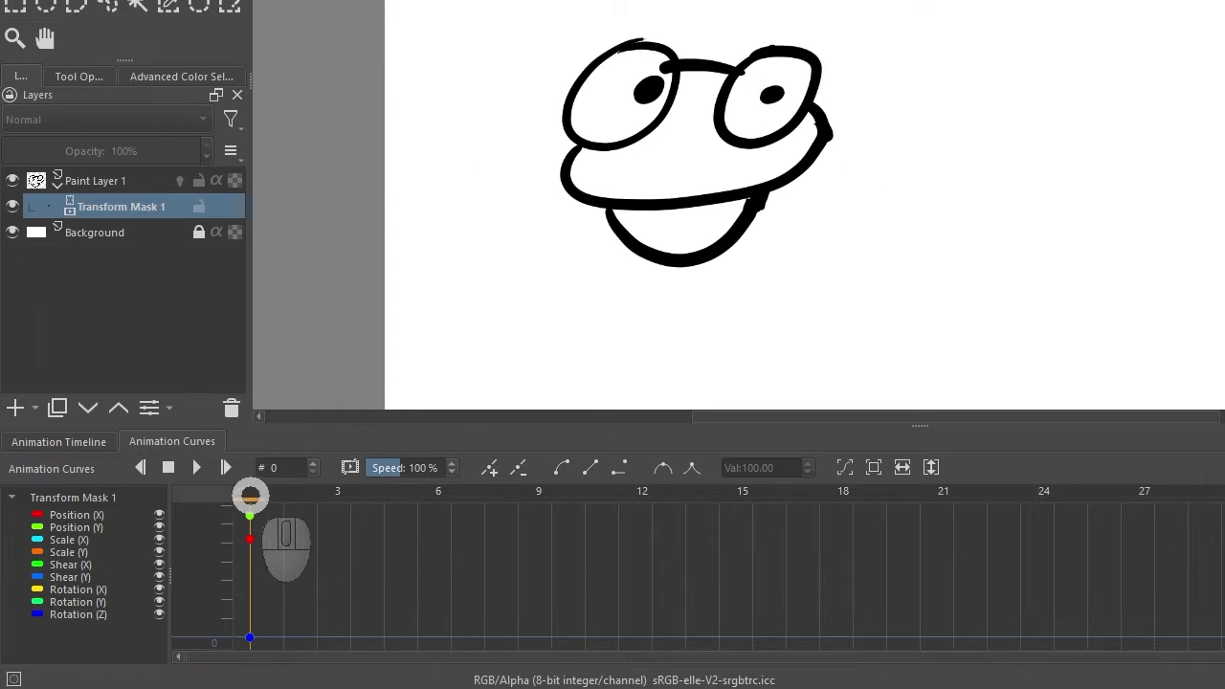
At frame 12, slide the face to the right side of the canvas and fit the curves.
drag(250, 494, 642, 494)
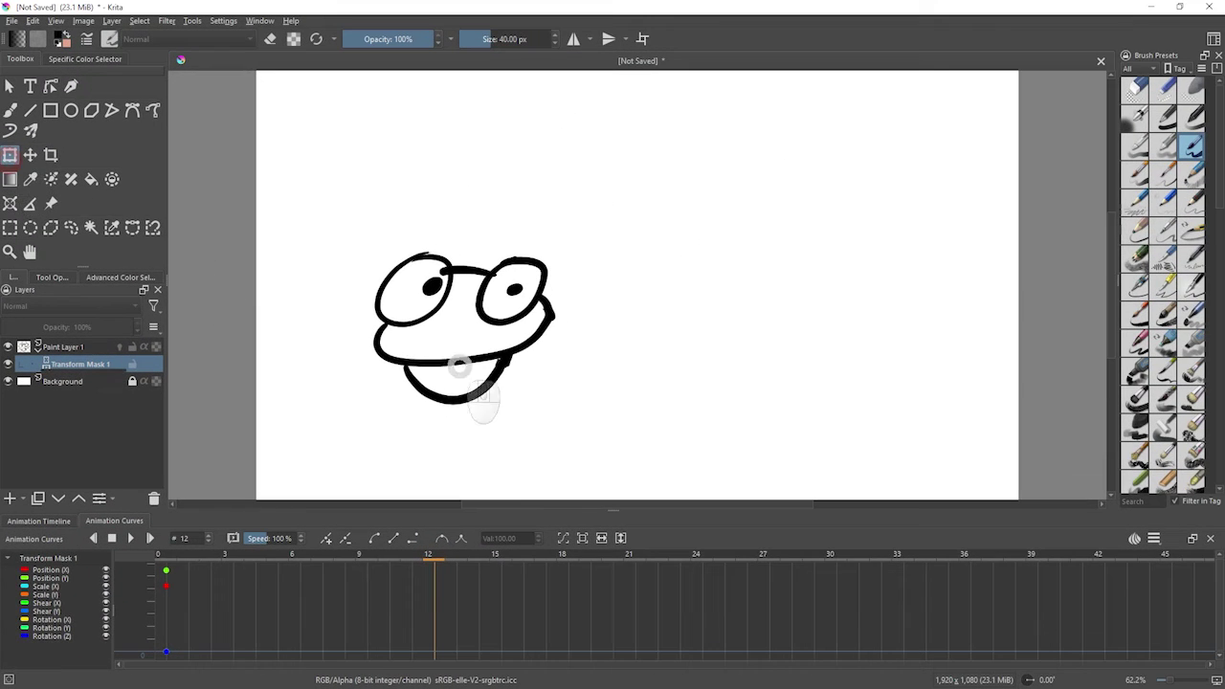
click(468, 337)
mouse_move(499, 358)
mouse_down()
mouse_move(766, 309)
mouse_move(889, 334)
mouse_move(866, 339)
mouse_up()
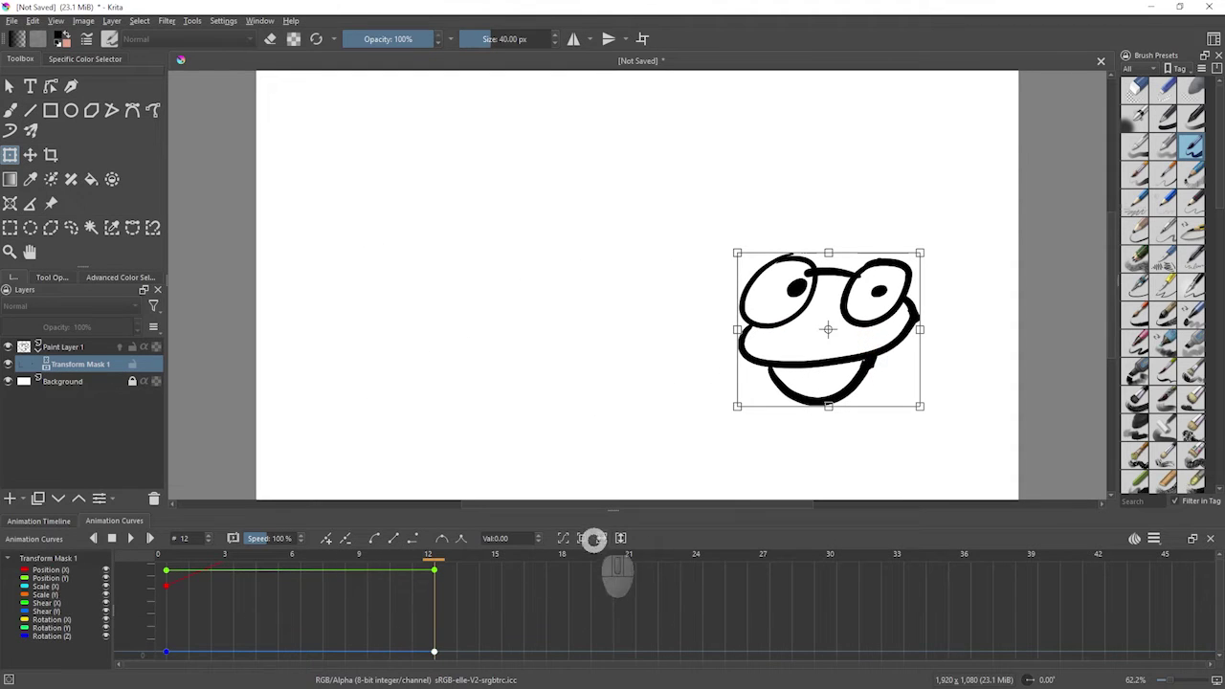
click(582, 538)
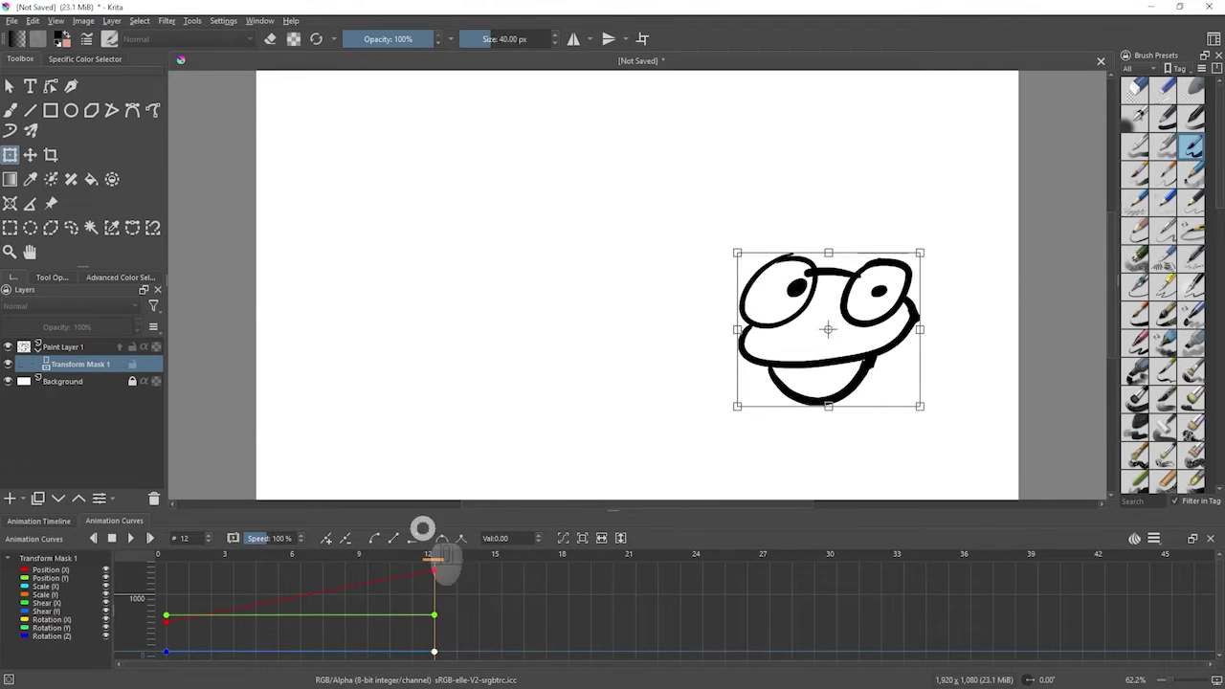
At frame 24, move the face back toward centre, rotate it -25.57° and scale it up, then play.
click(704, 556)
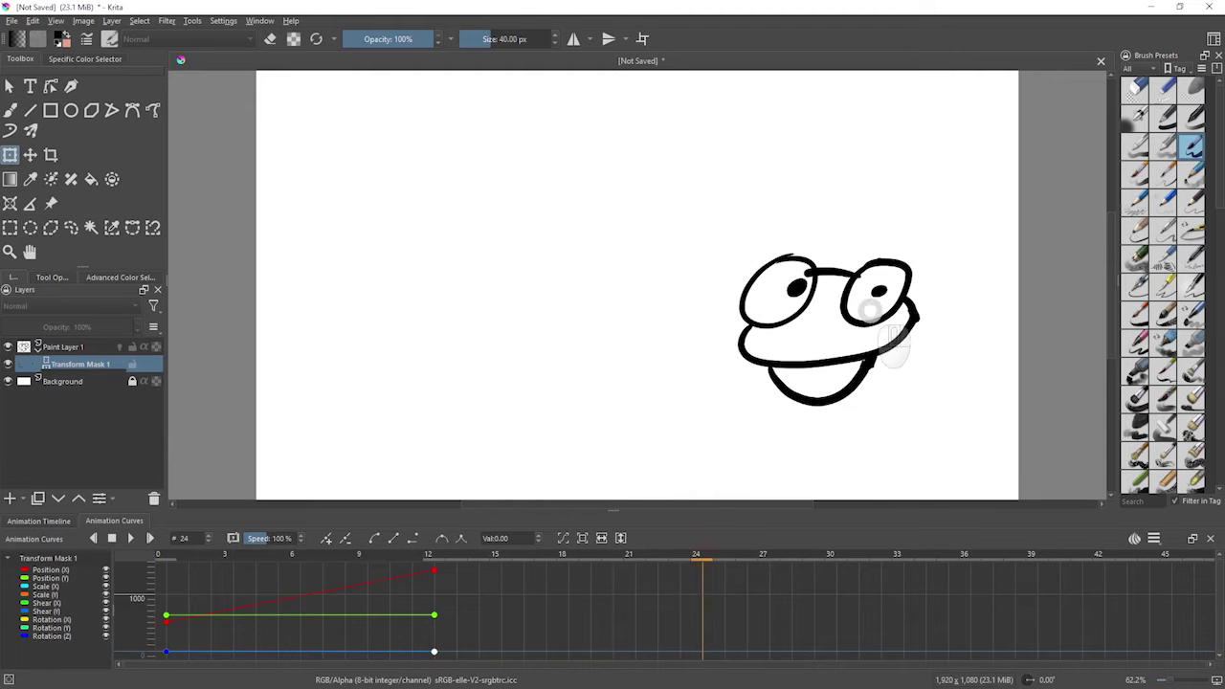
click(817, 329)
drag(825, 330, 640, 228)
drag(749, 324, 780, 267)
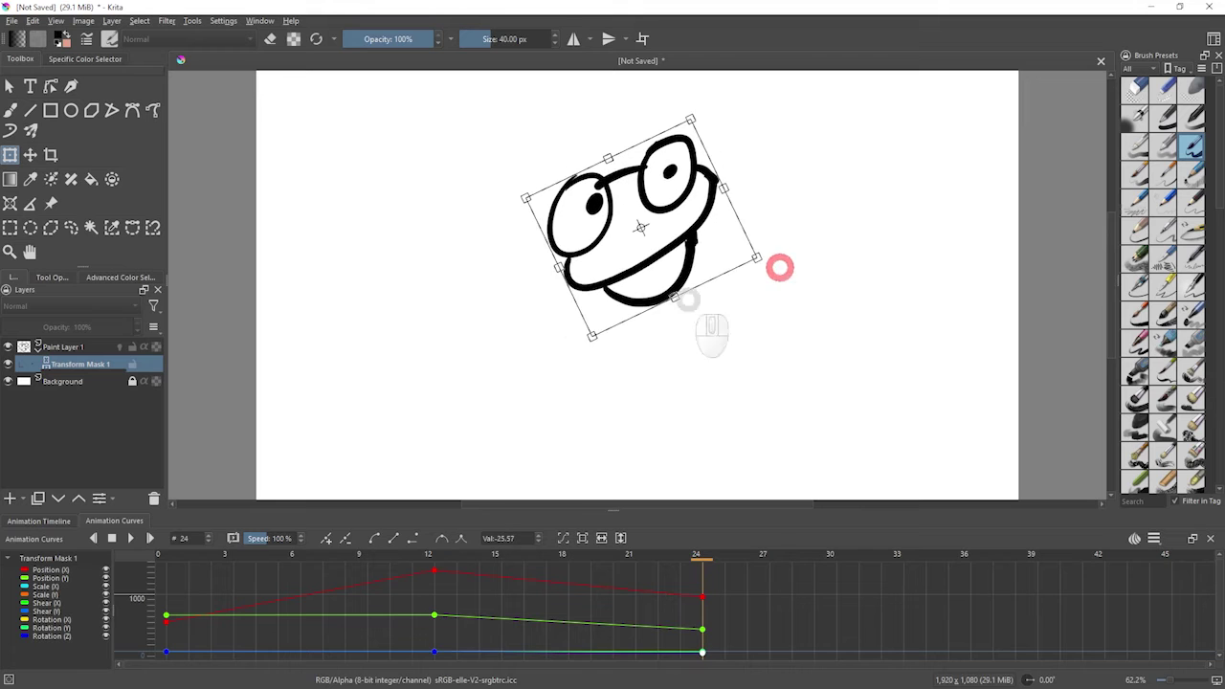
drag(592, 335, 532, 429)
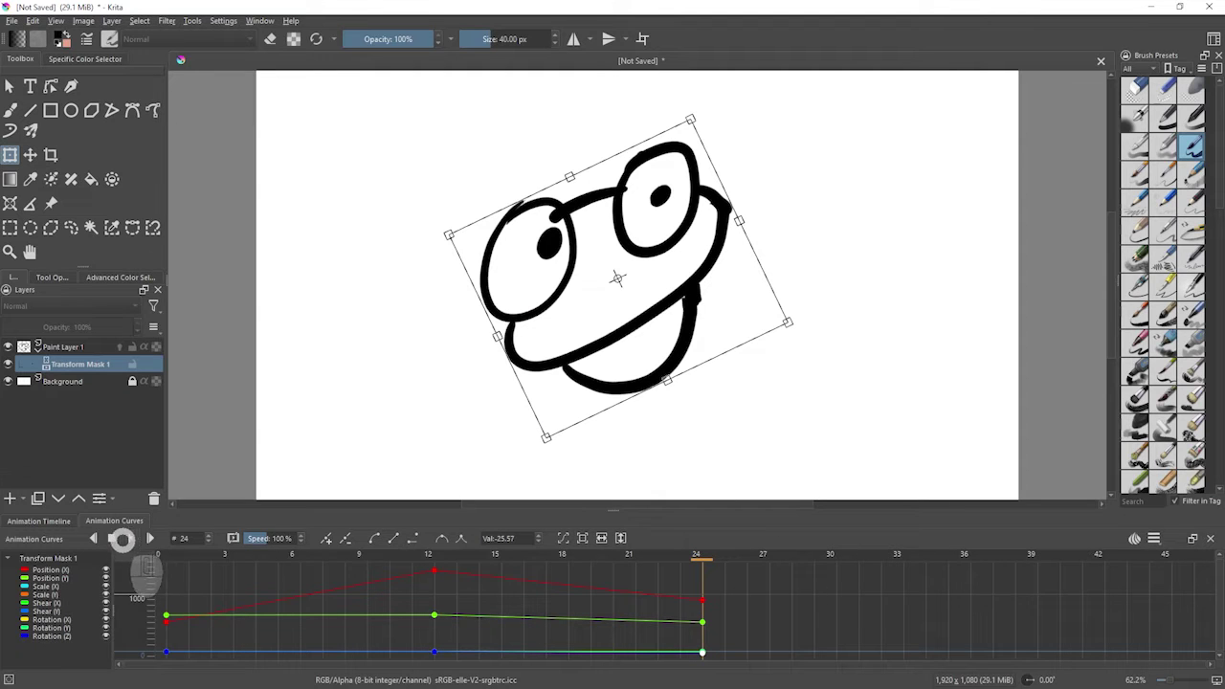
click(129, 537)
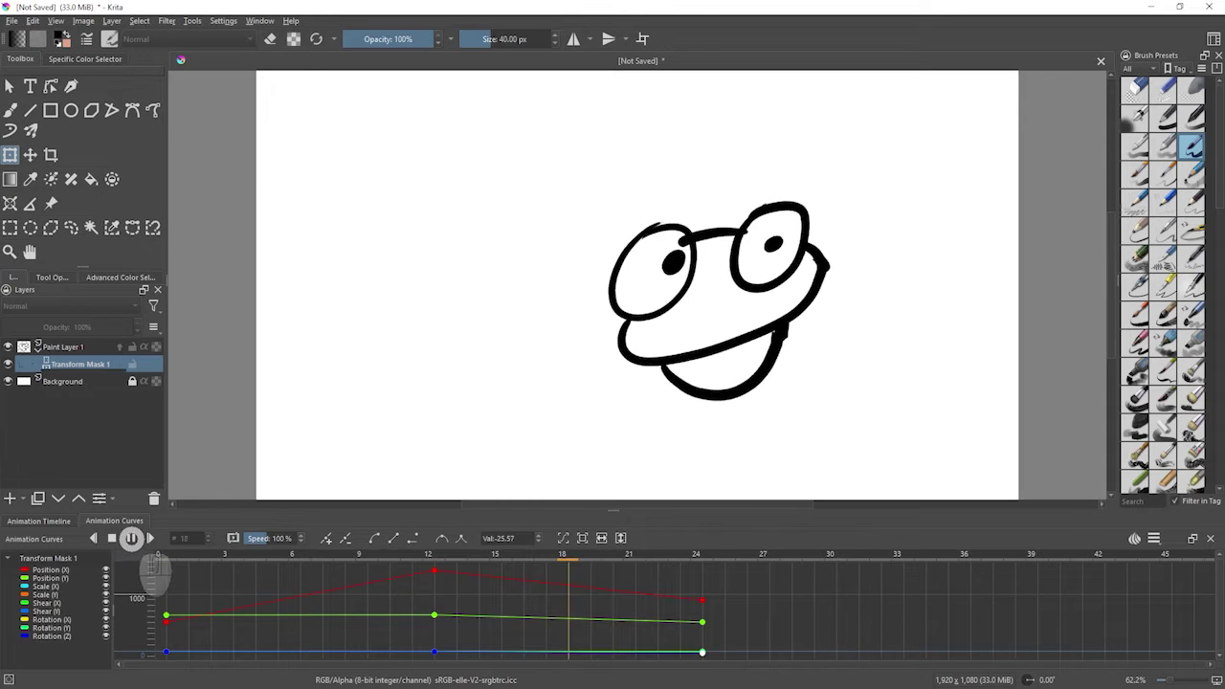
Set the clip end frame to 46 and play the face animation back.
click(131, 538)
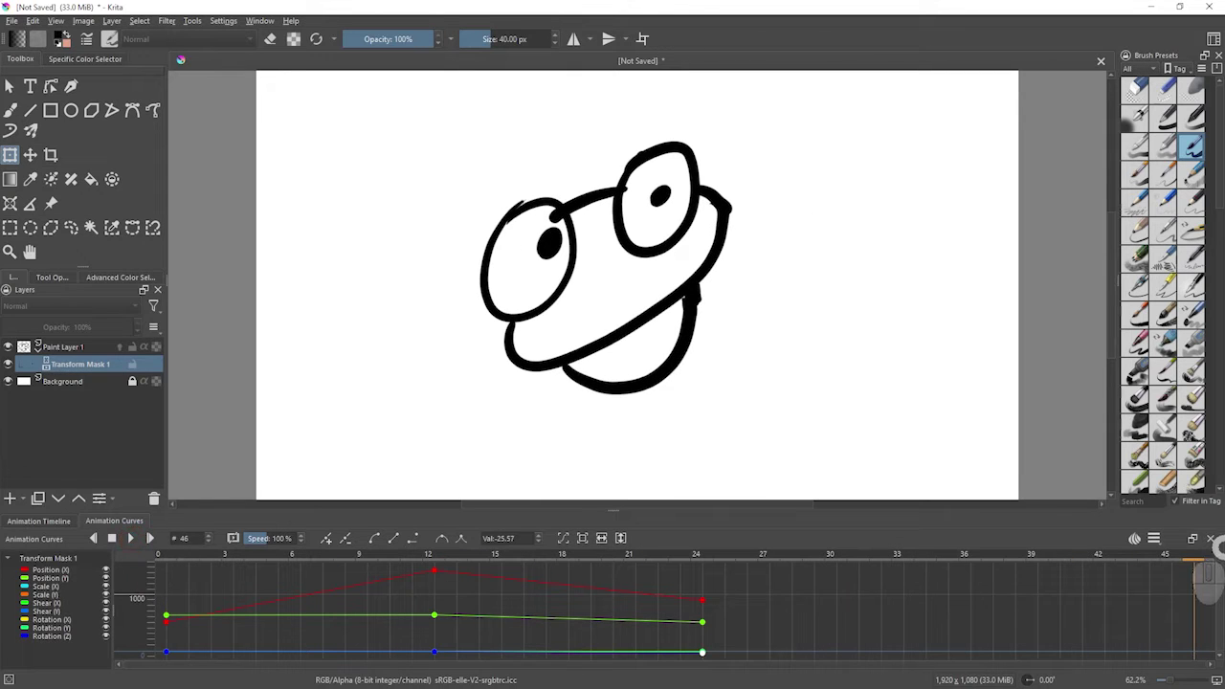
click(1157, 538)
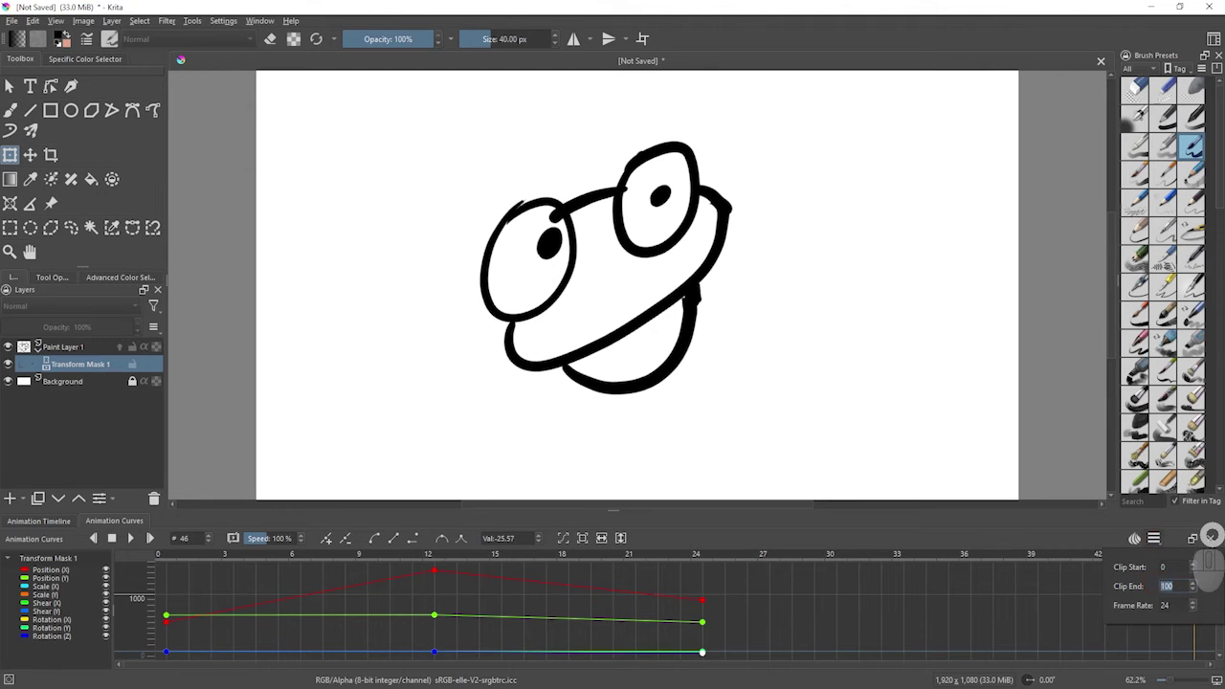
text(48)
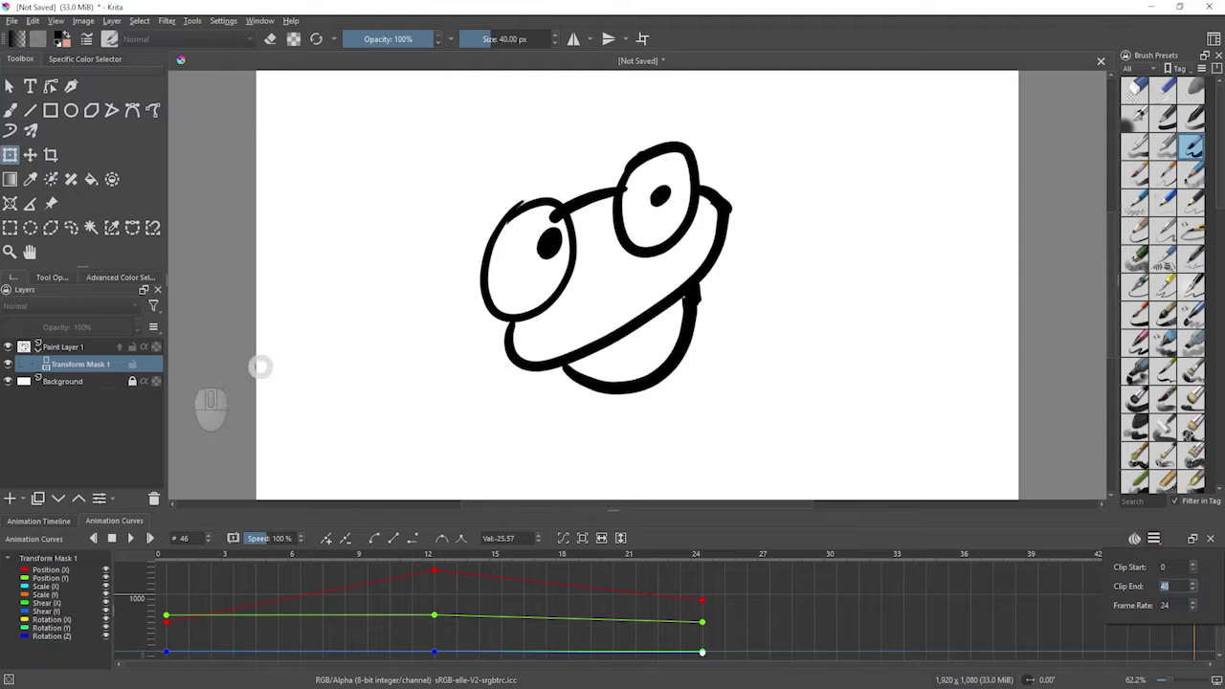
click(93, 539)
click(130, 539)
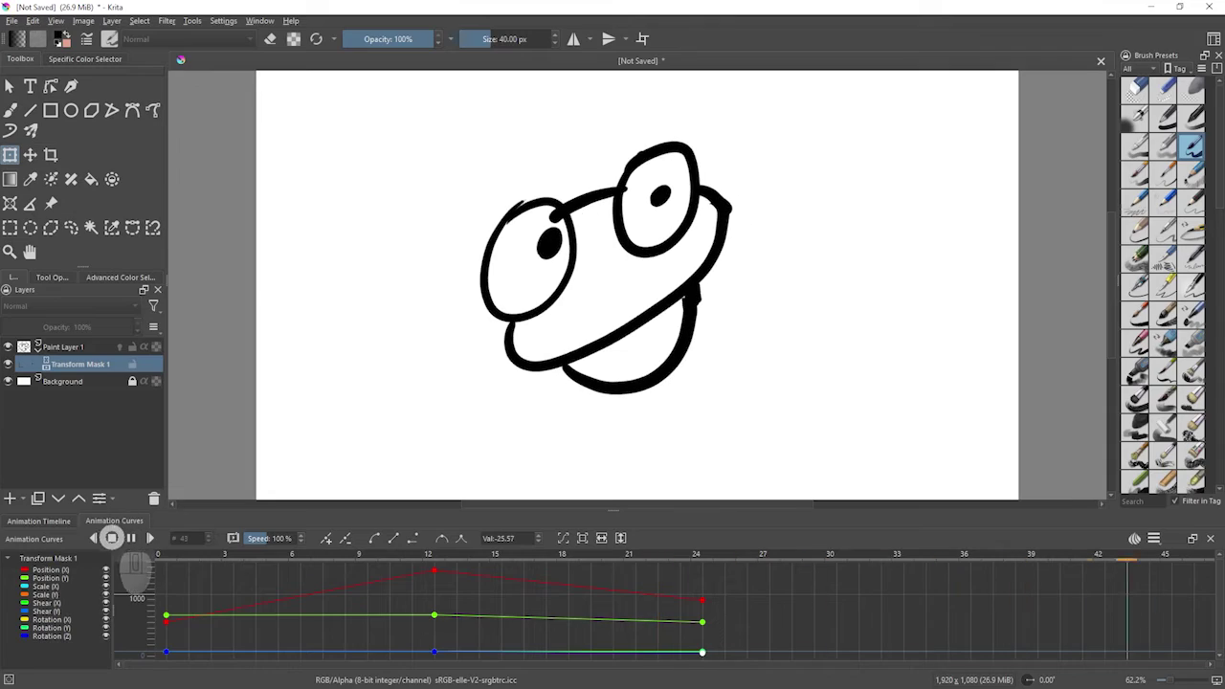
click(111, 538)
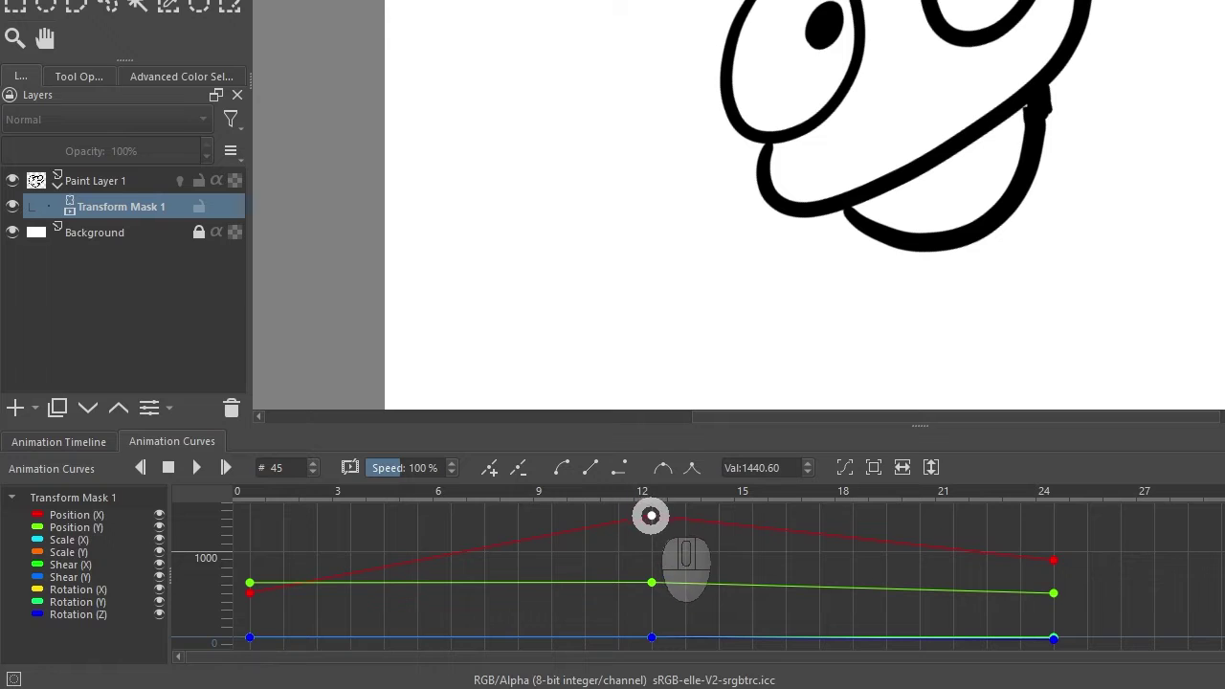
Drag out the frame-12 Position (X) keyframe's tangent handles to round its 1440.60 peak.
click(651, 516)
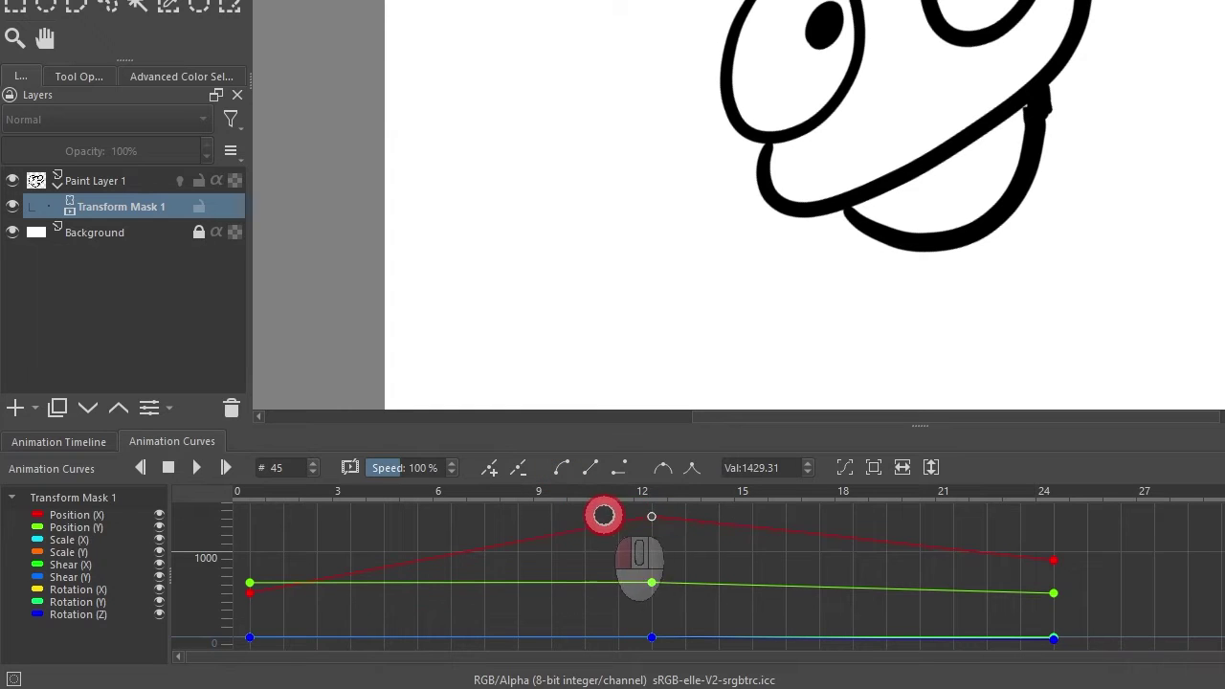
drag(725, 509, 782, 518)
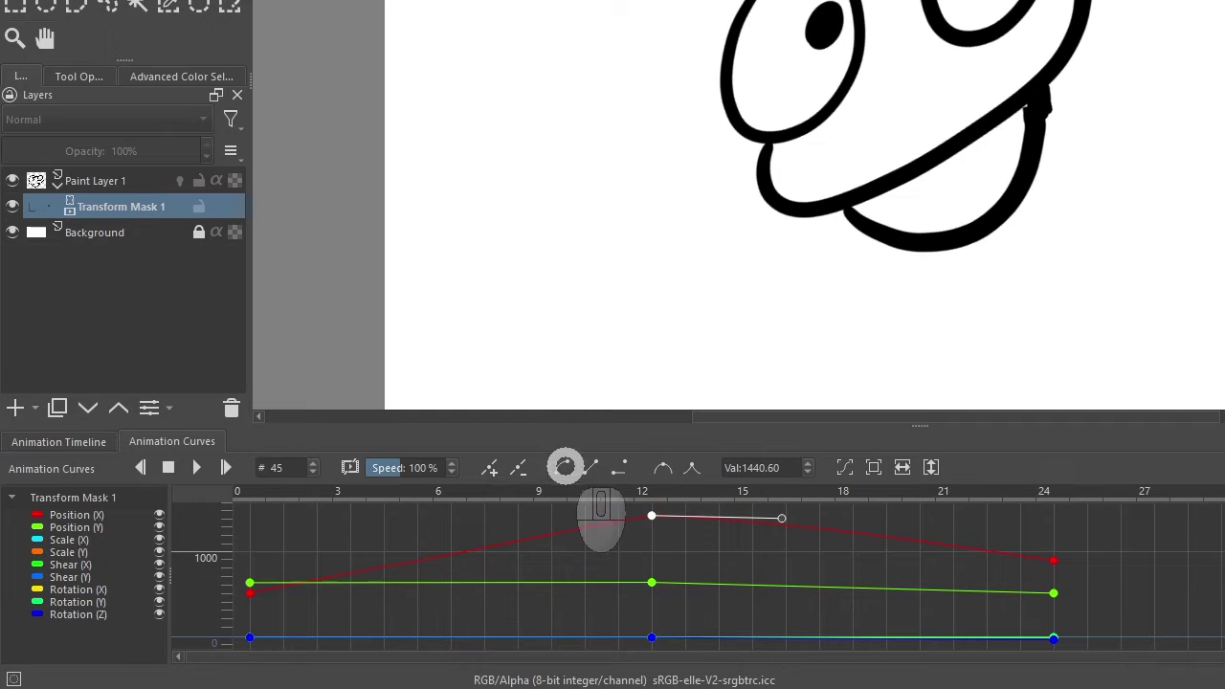
click(623, 527)
click(646, 515)
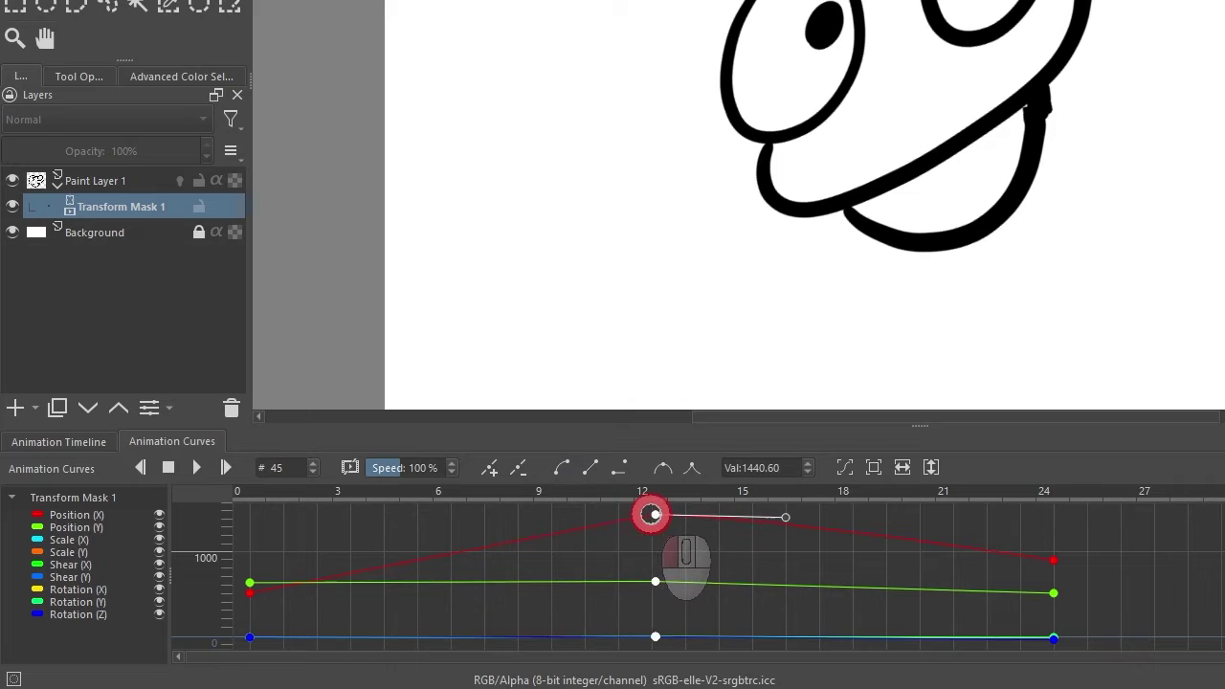
click(253, 591)
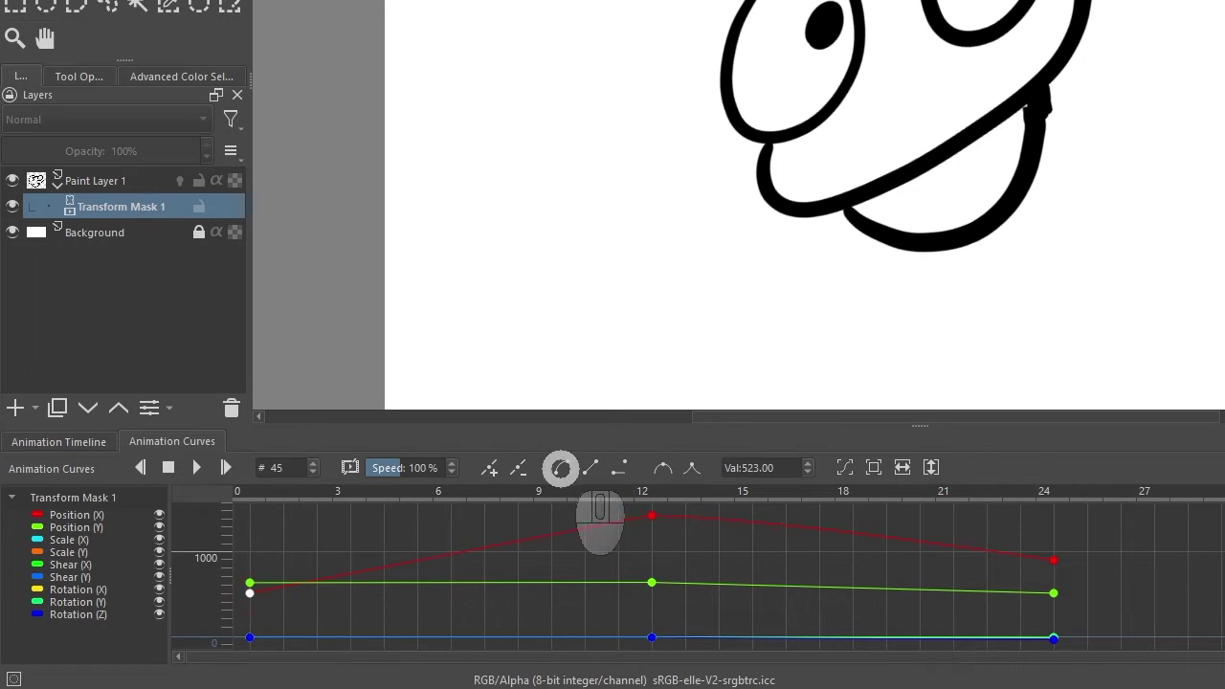
click(652, 518)
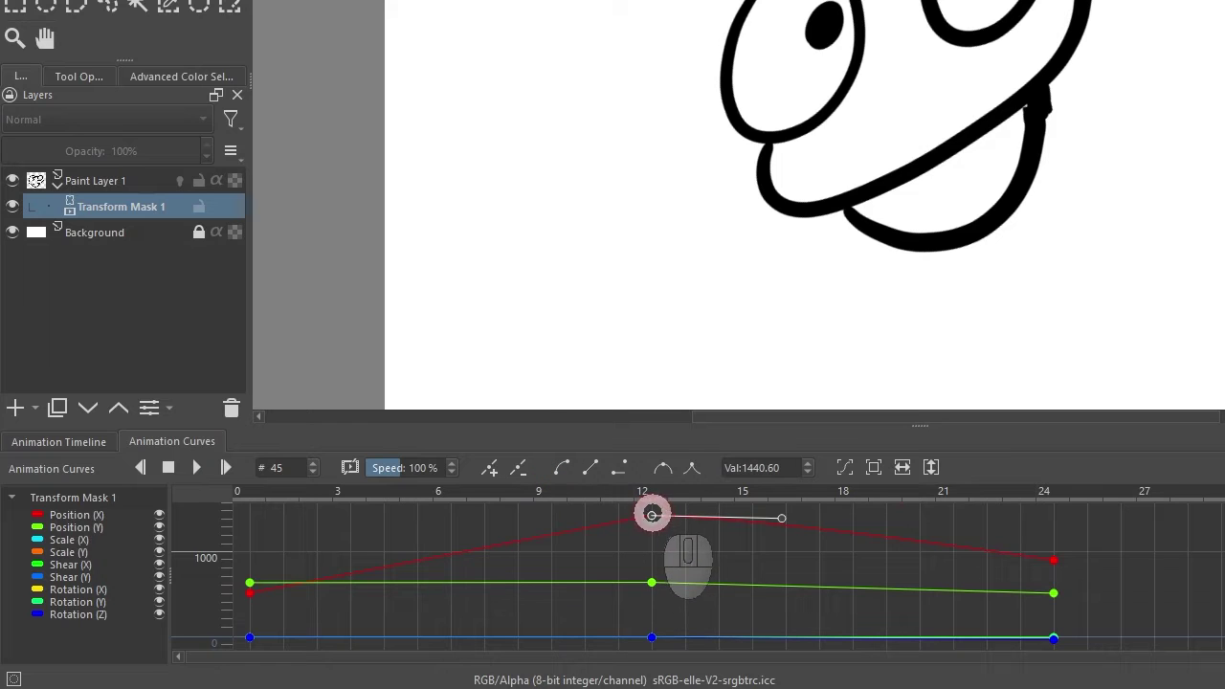
drag(647, 515, 507, 515)
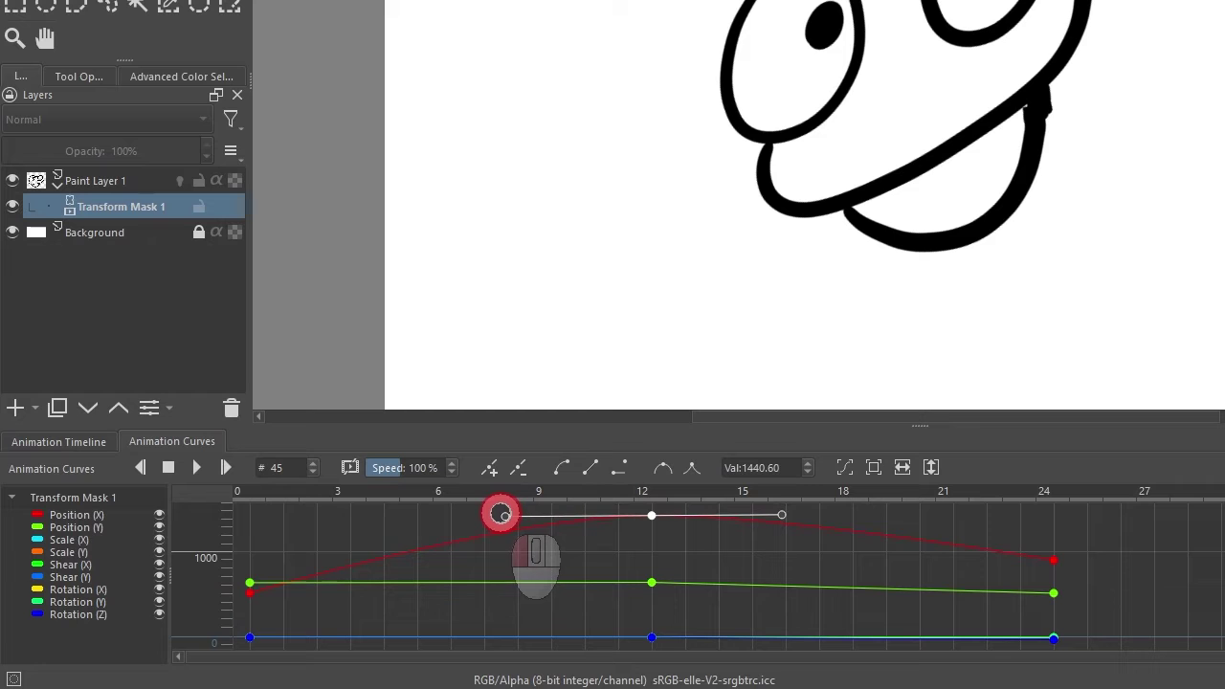
Fine-tune the frame-12 left tangent and play the animation to preview the easing.
drag(501, 514, 510, 516)
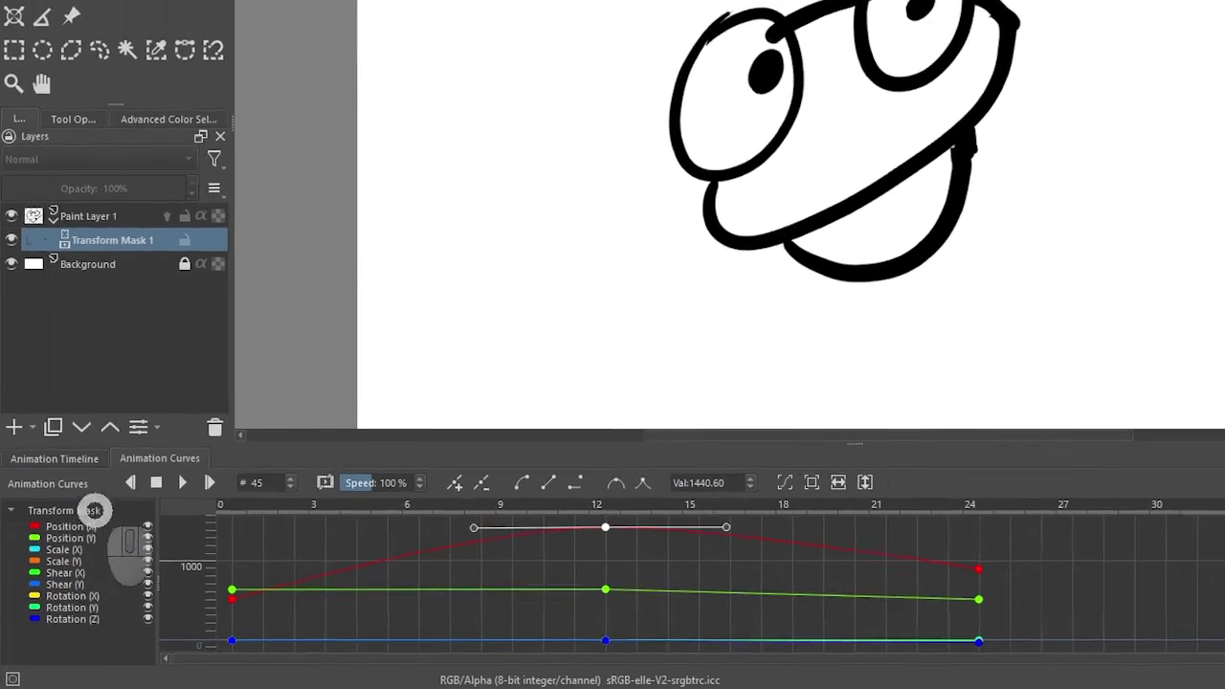
click(197, 467)
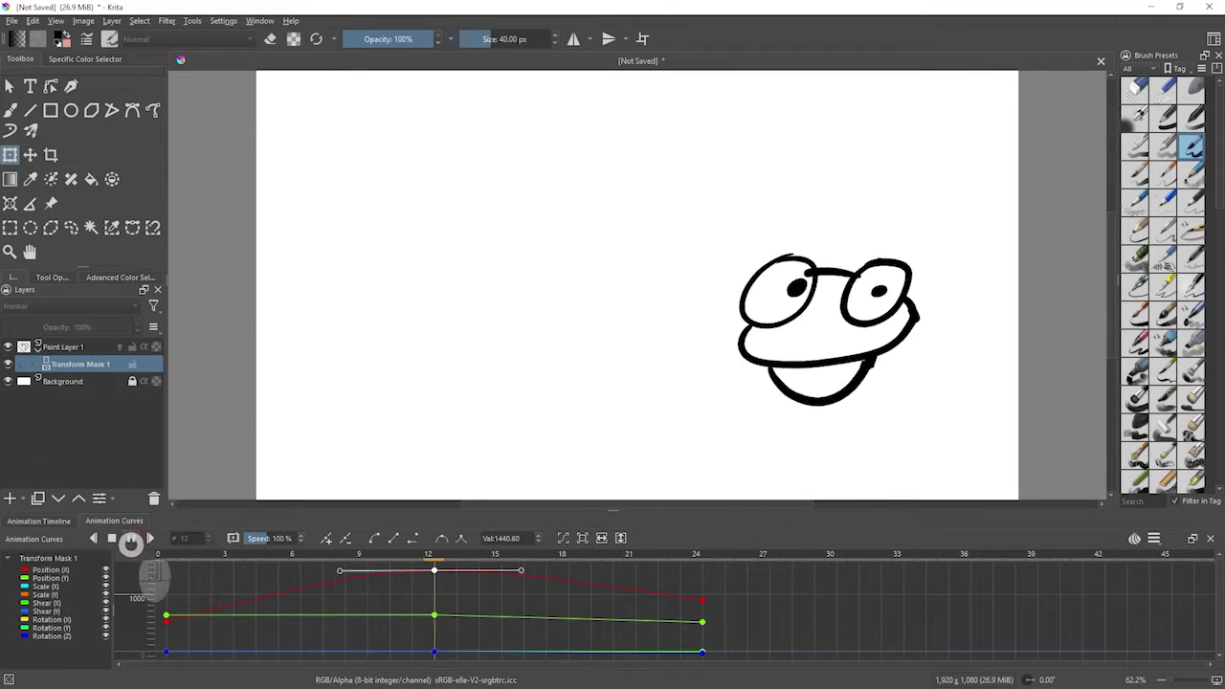
click(91, 538)
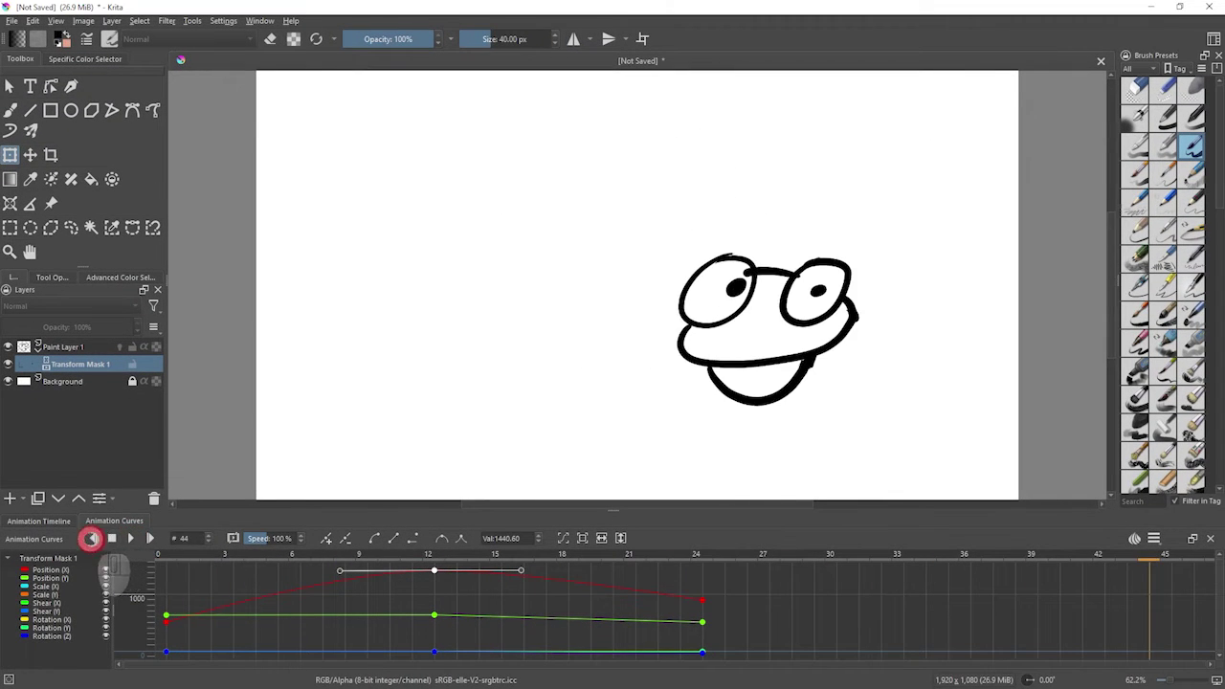
click(131, 538)
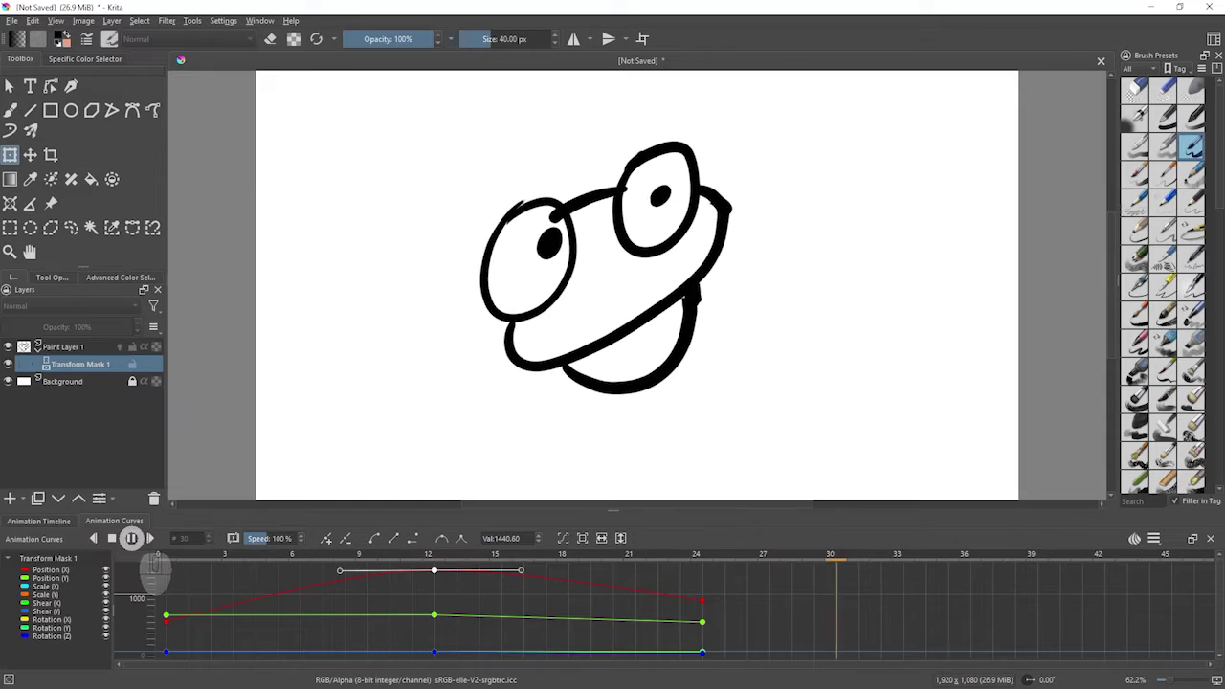
Hide every curve except Position (Y), fit it to the graph and select its frame-12 keyframe.
click(105, 595)
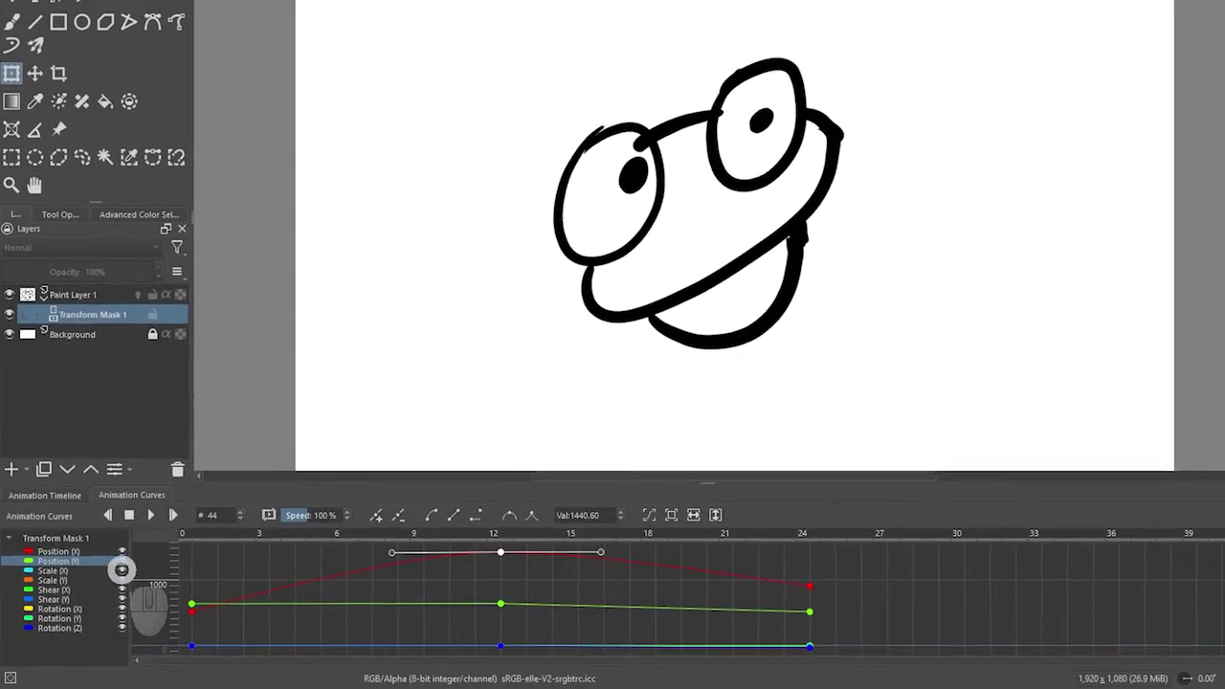
click(127, 624)
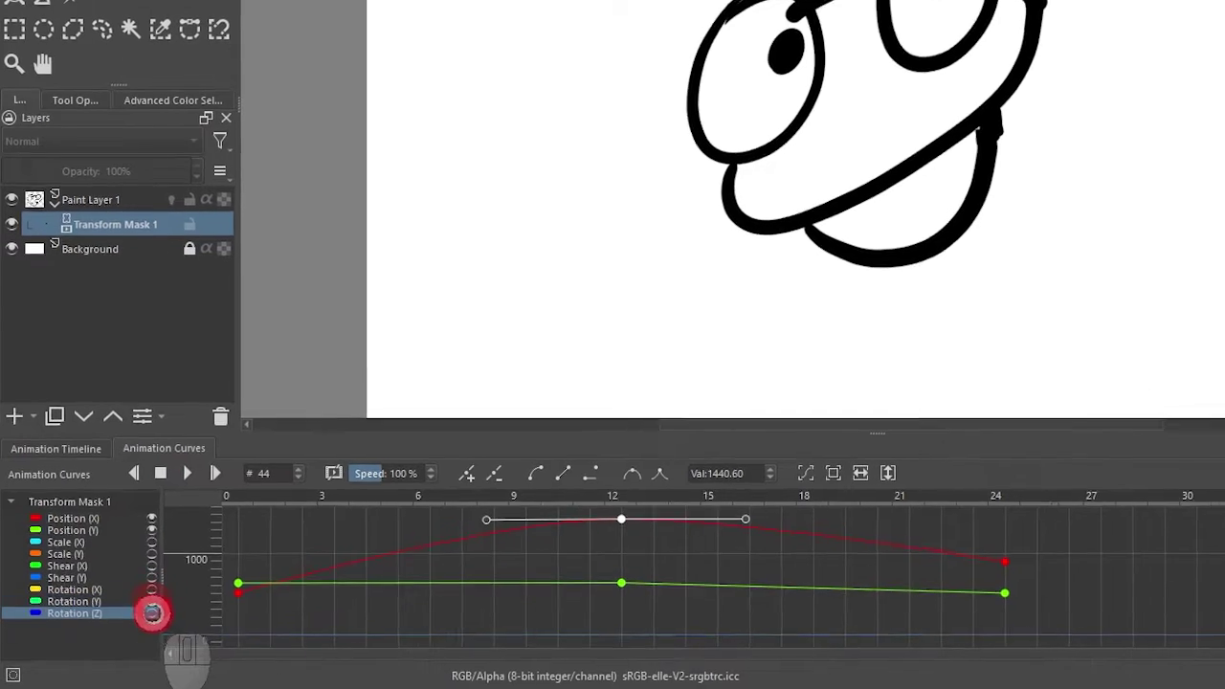
click(151, 518)
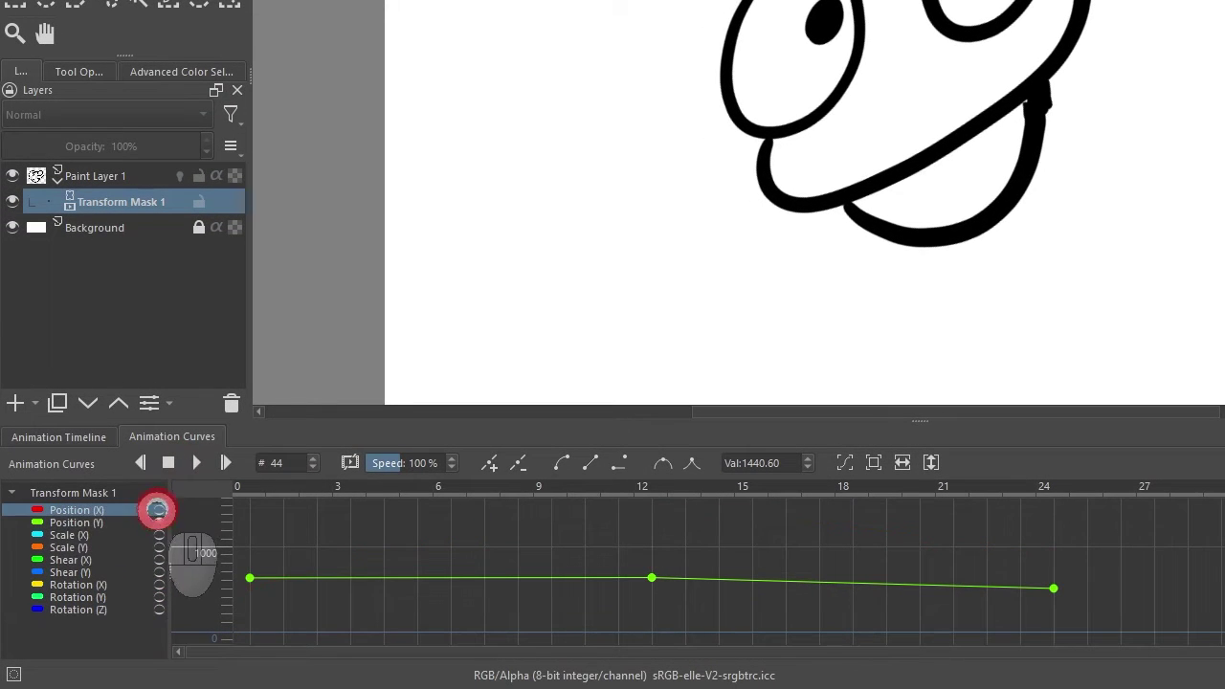
click(159, 510)
click(159, 523)
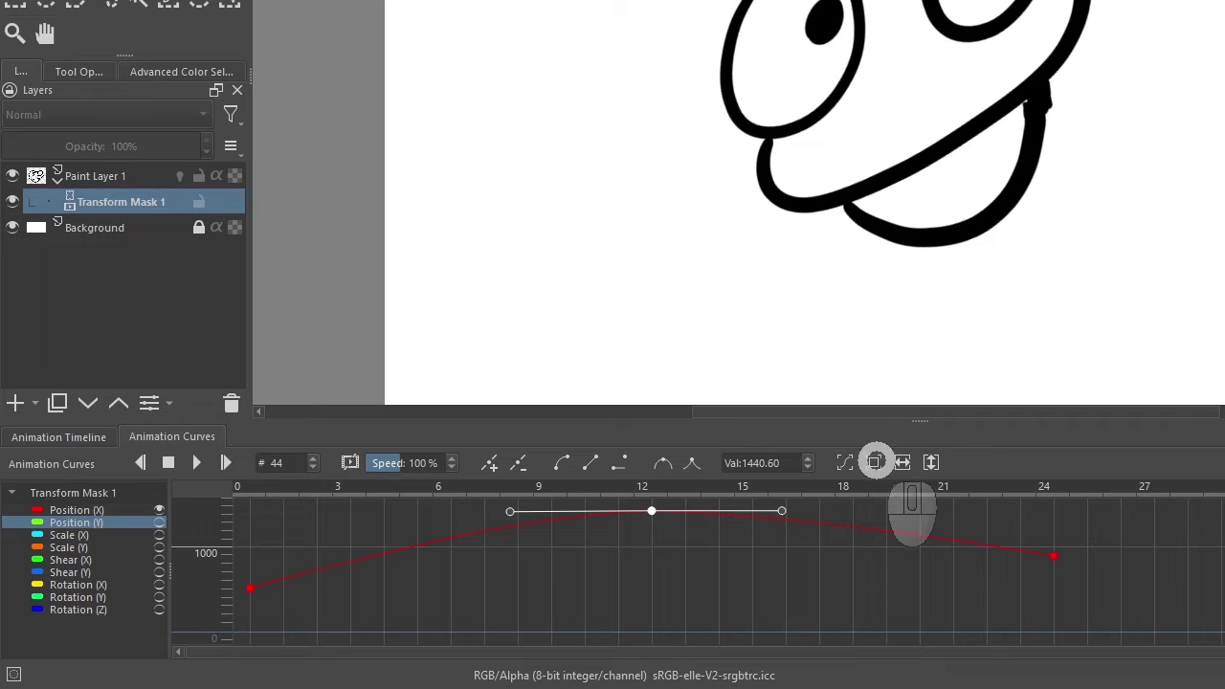
click(873, 462)
click(73, 525)
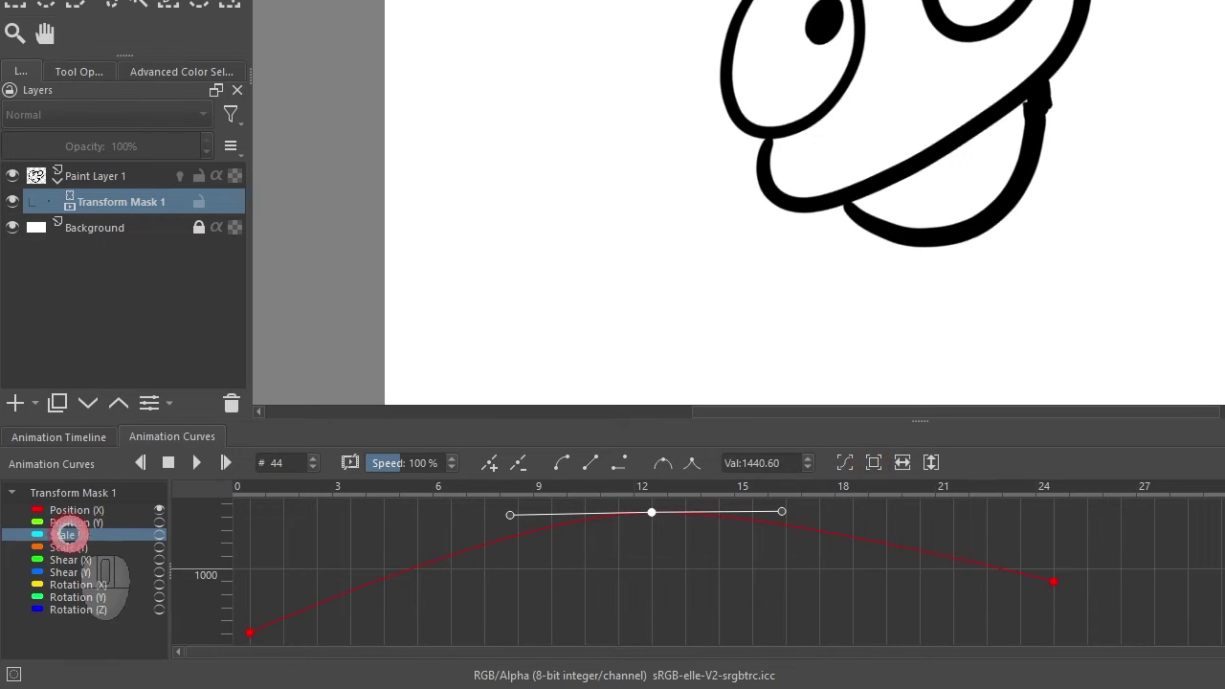
click(159, 522)
click(159, 510)
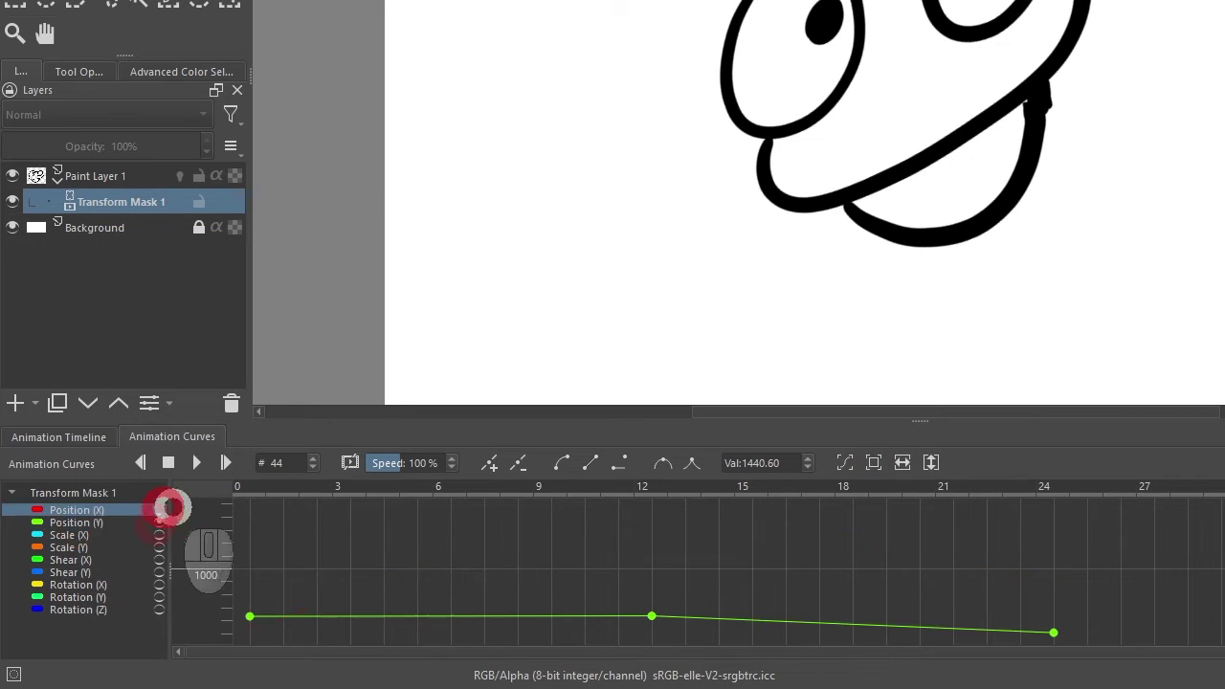
click(874, 462)
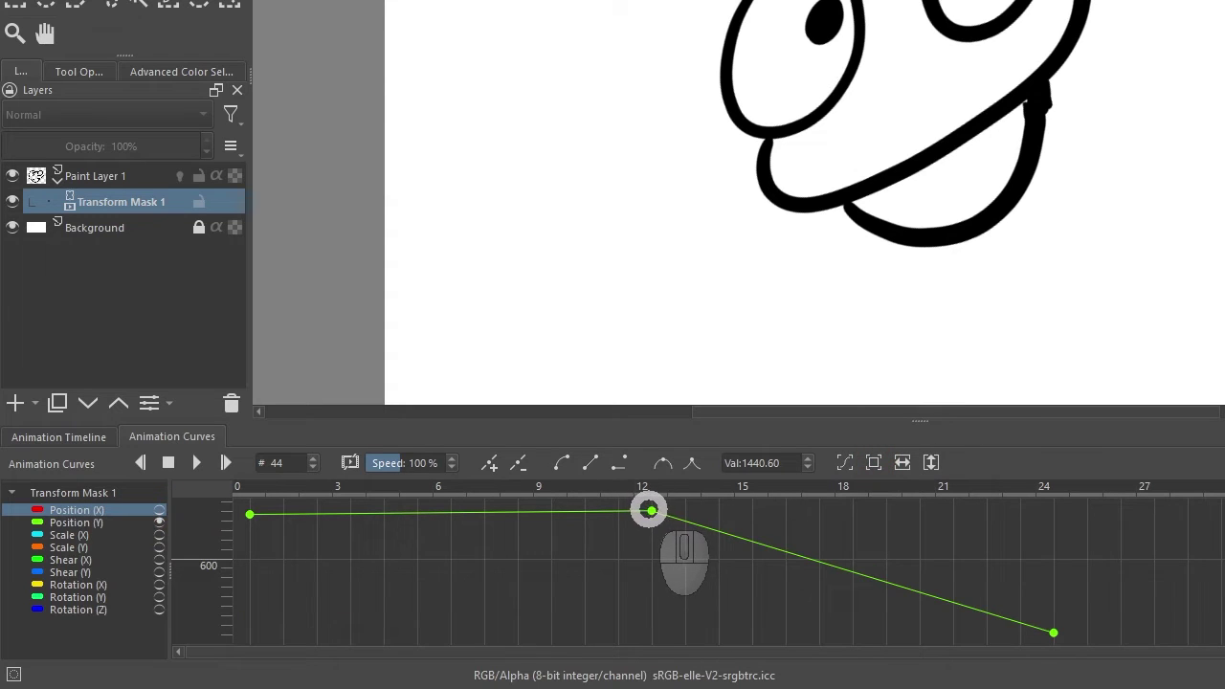
click(651, 511)
Make the frame-12 Position (Y) keyframe smooth, easing the curve into 523.71 at frame 24.
click(562, 463)
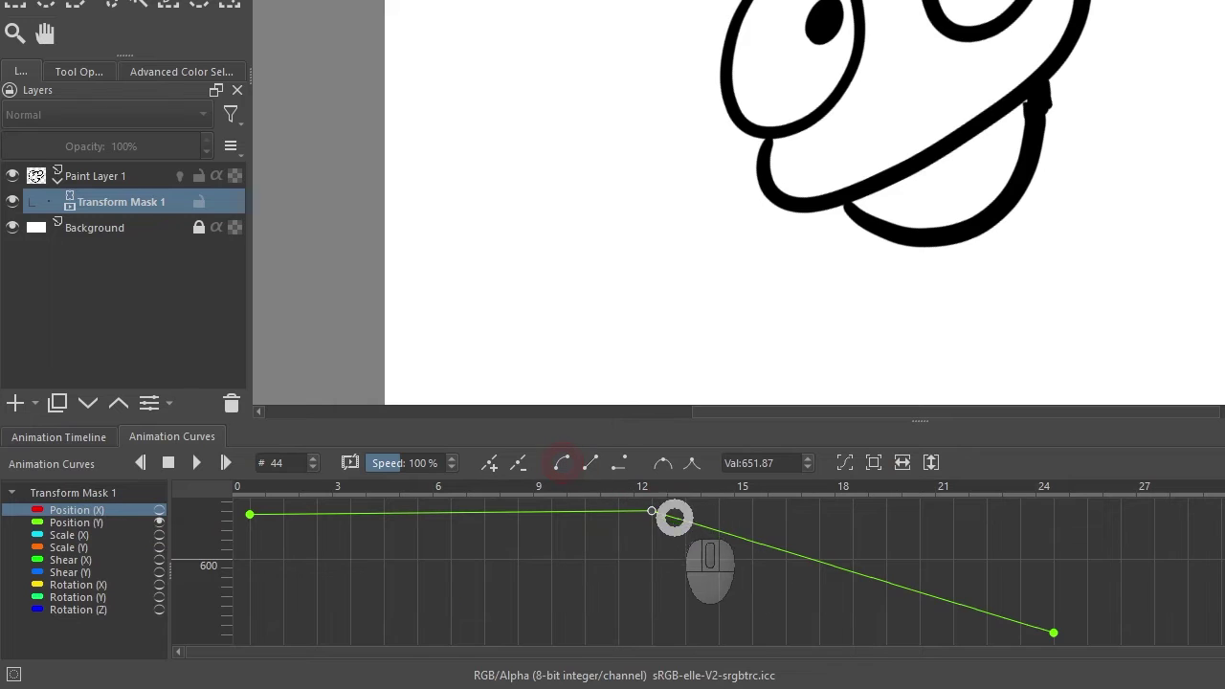
drag(652, 510, 851, 512)
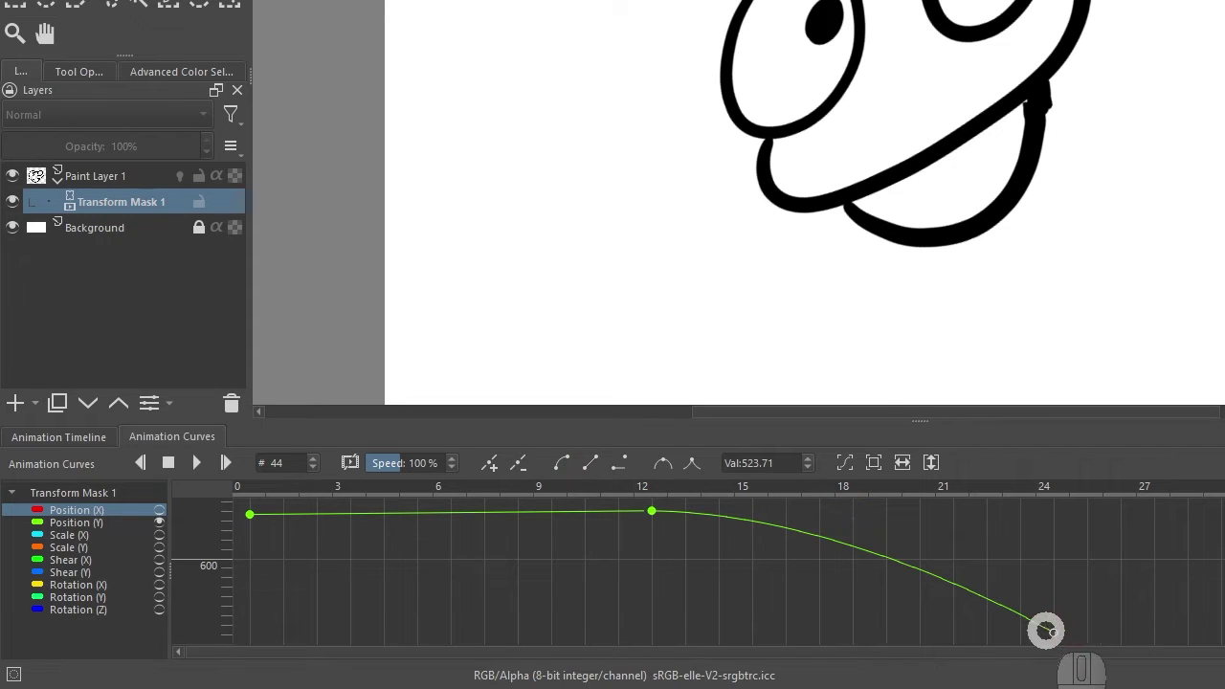
drag(1046, 632, 896, 627)
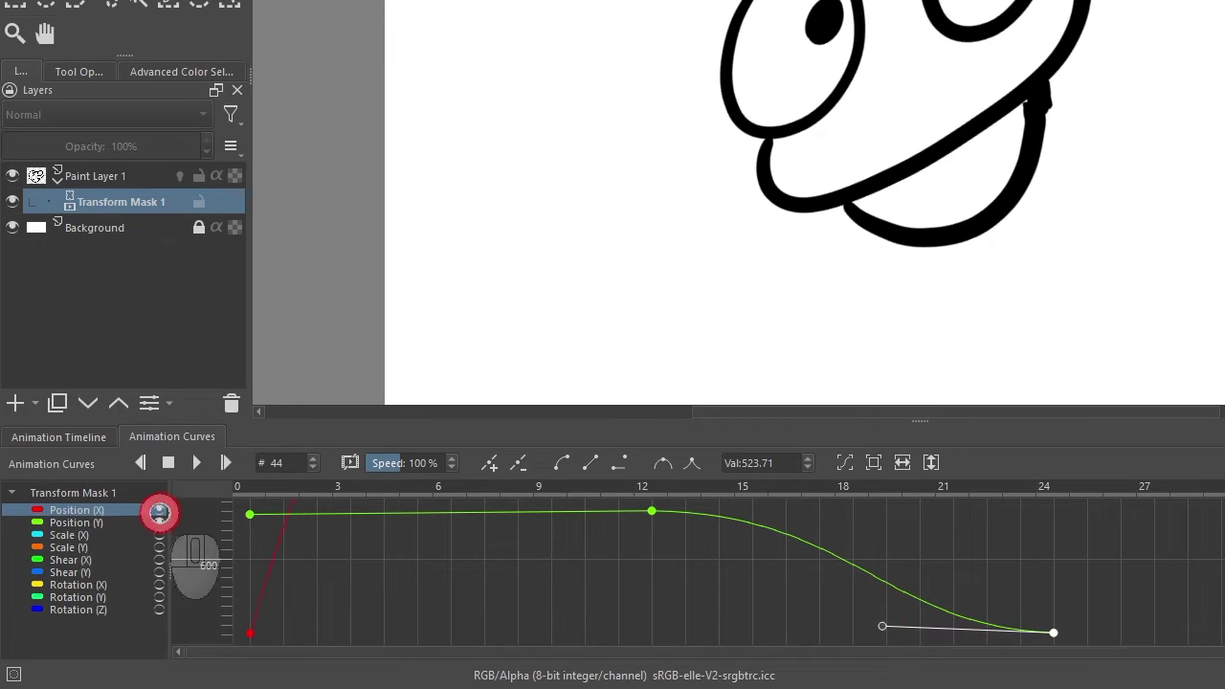
drag(159, 513, 161, 582)
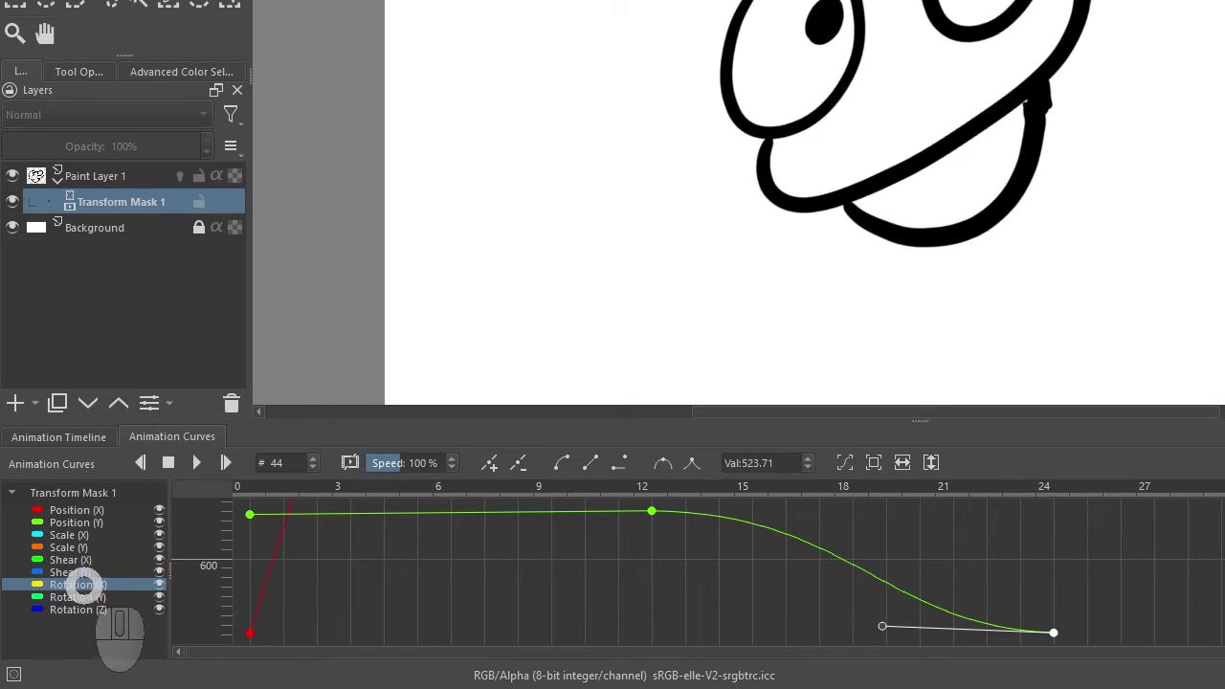
Hide the Position, Scale, Shear and Rotation (X/Y) curves, fitting the graph to Rotation (Z).
drag(159, 568, 156, 508)
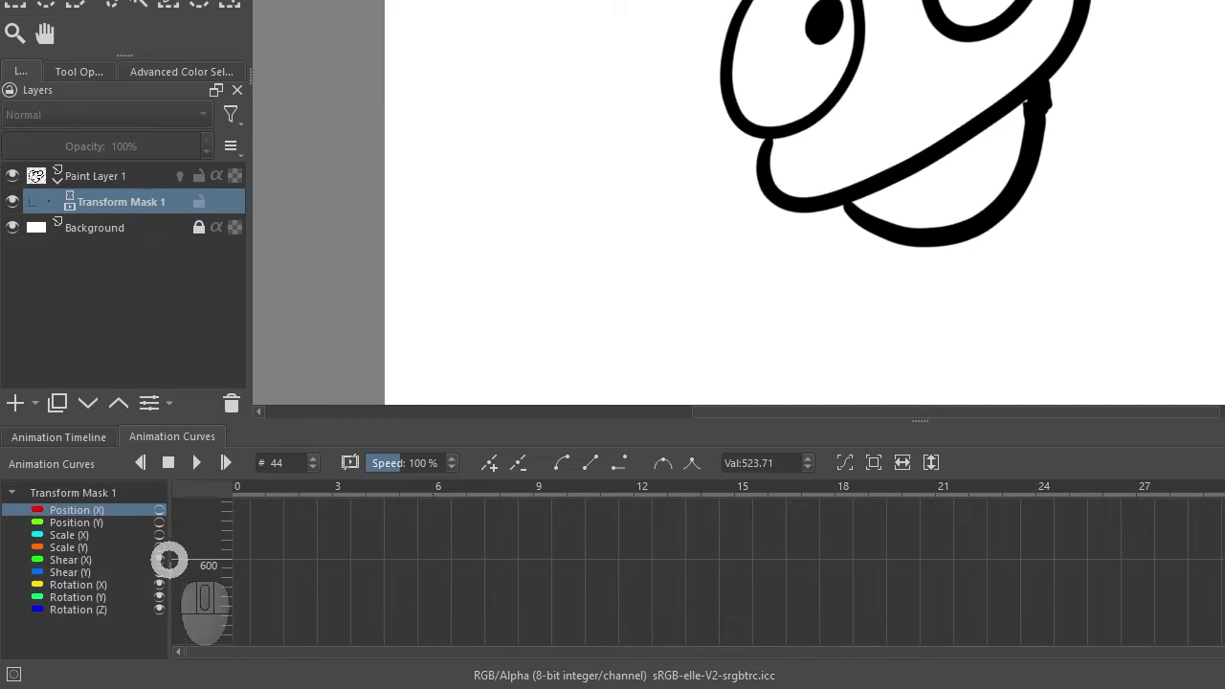
click(160, 555)
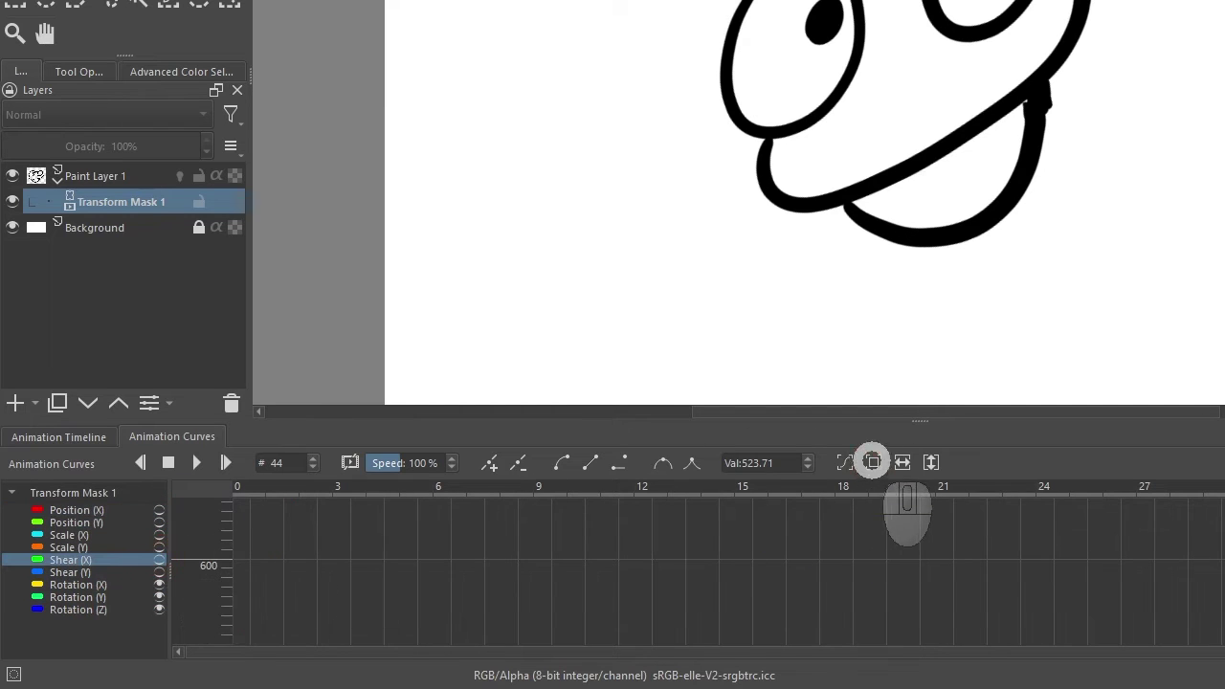
click(873, 462)
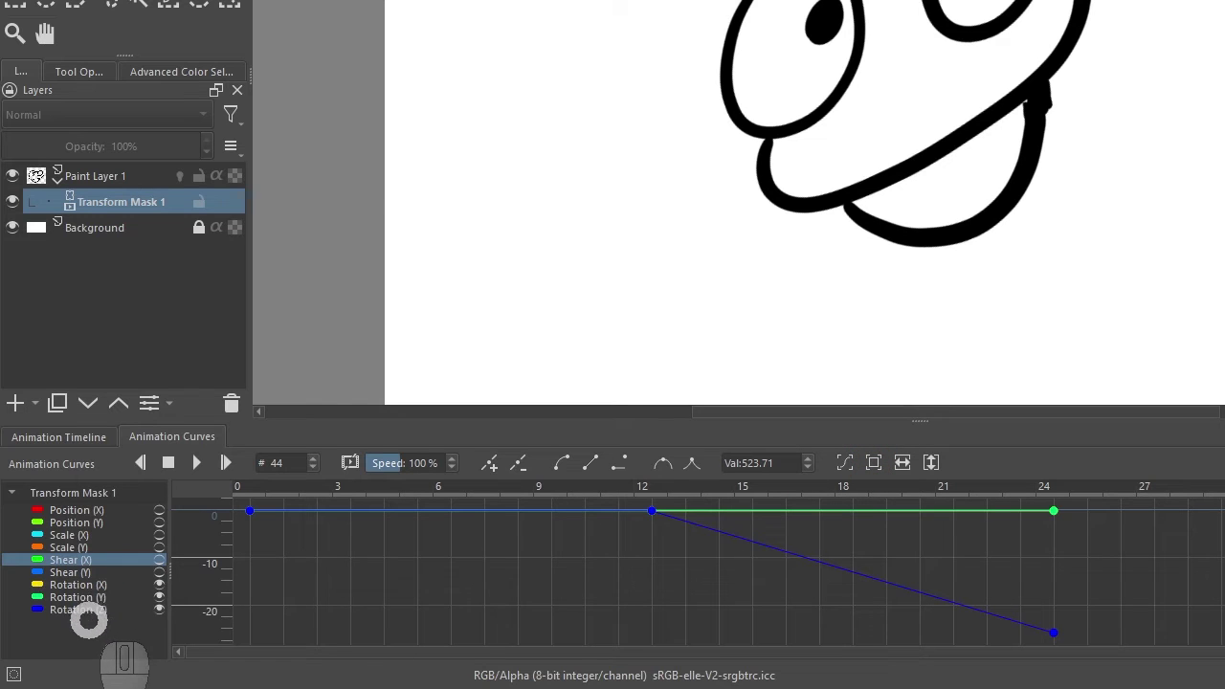
click(86, 610)
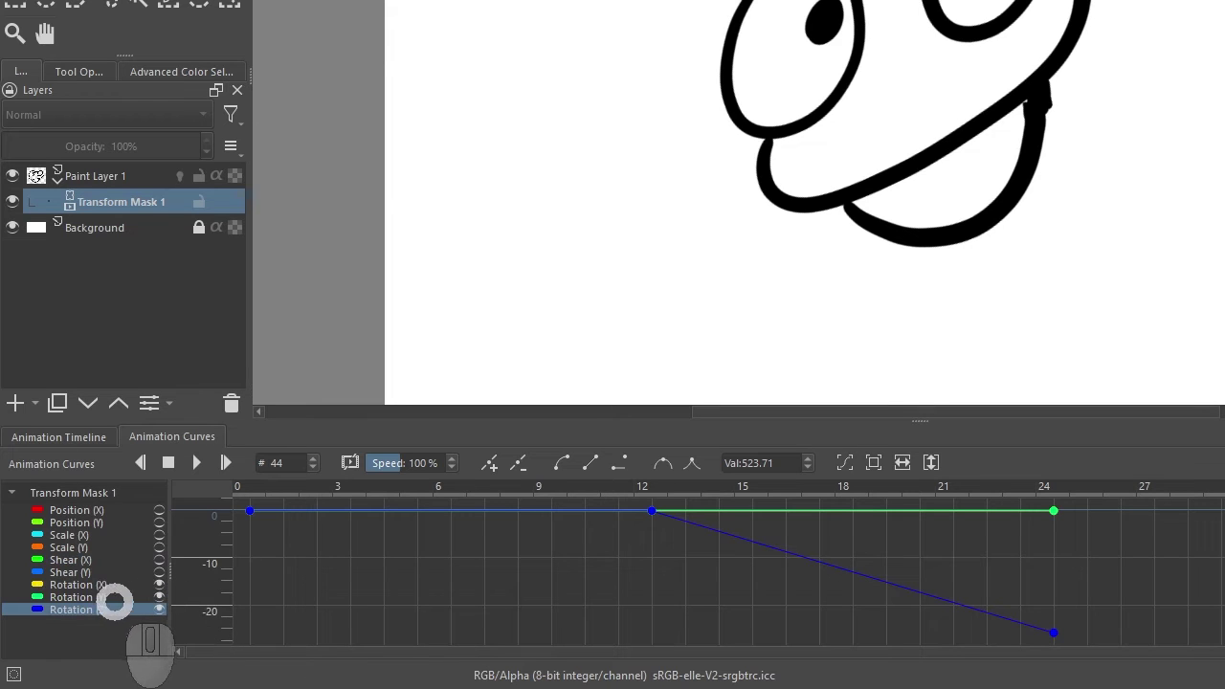
click(158, 596)
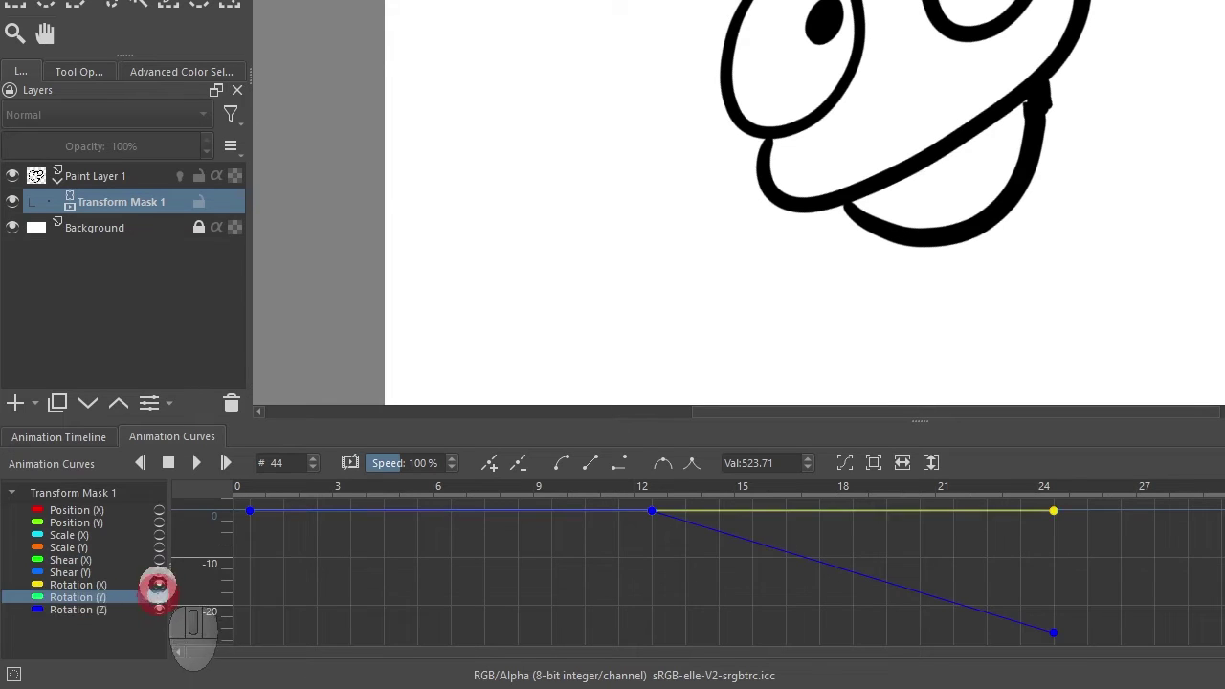
click(160, 585)
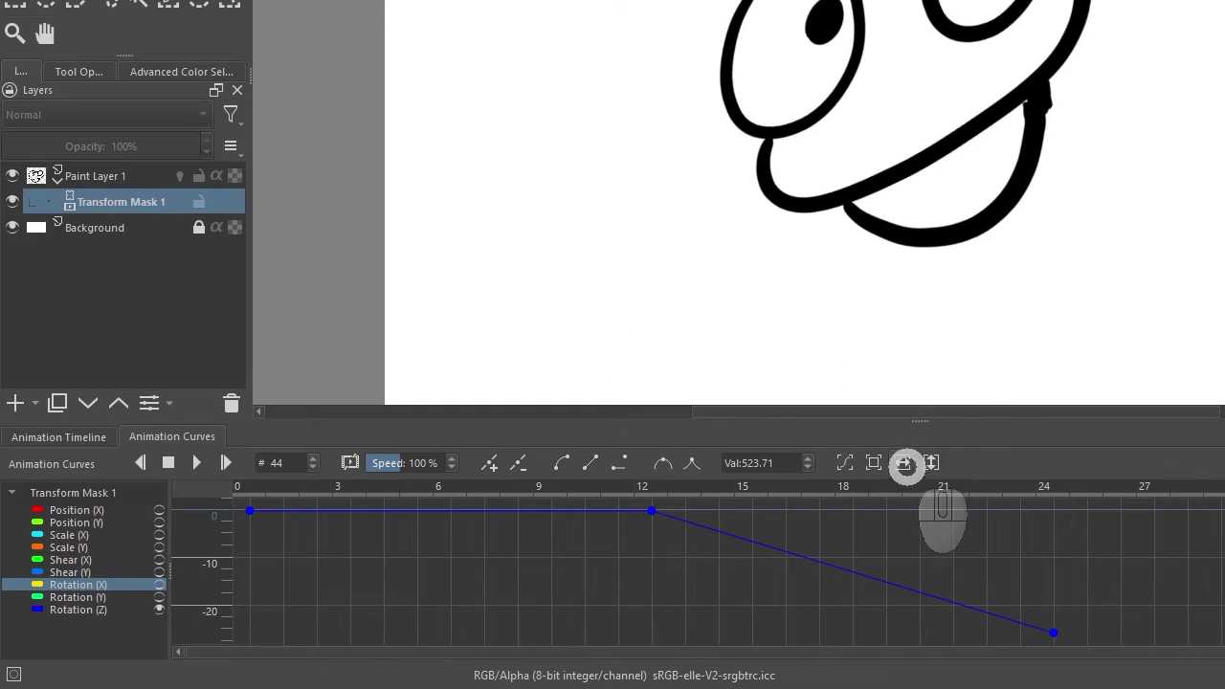
click(880, 463)
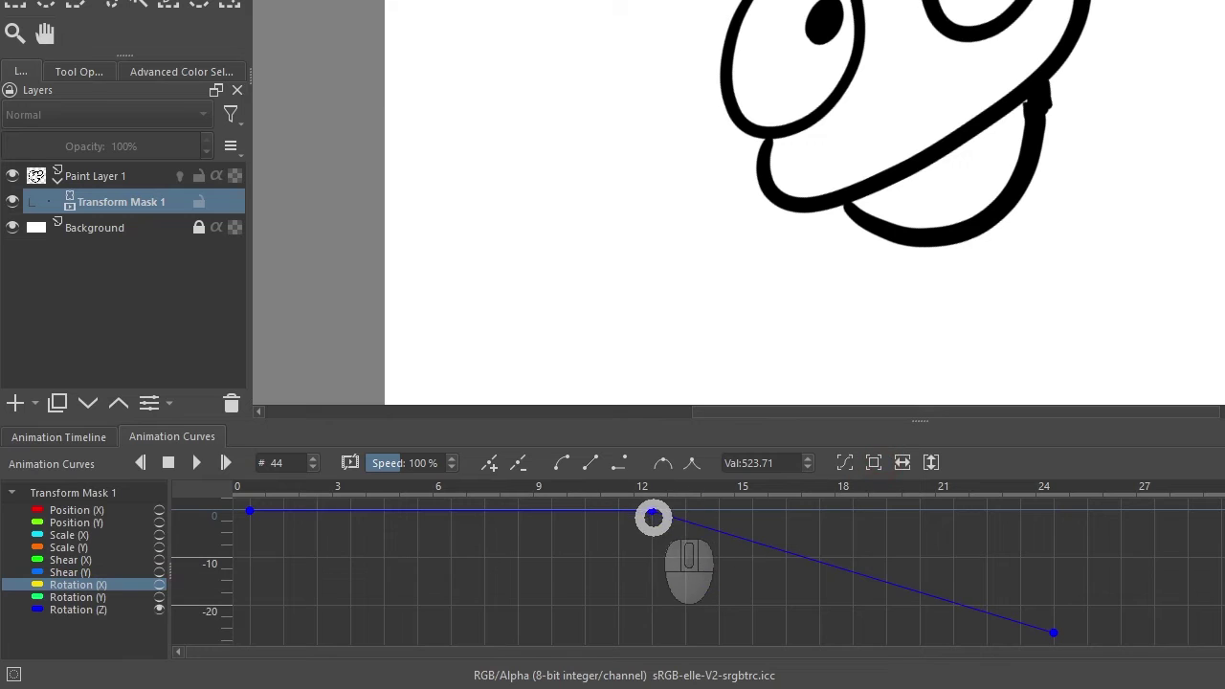
Make the frame-12 keyframe smooth so rotation eases out of frame 12 into frame 24, then play to preview.
click(562, 462)
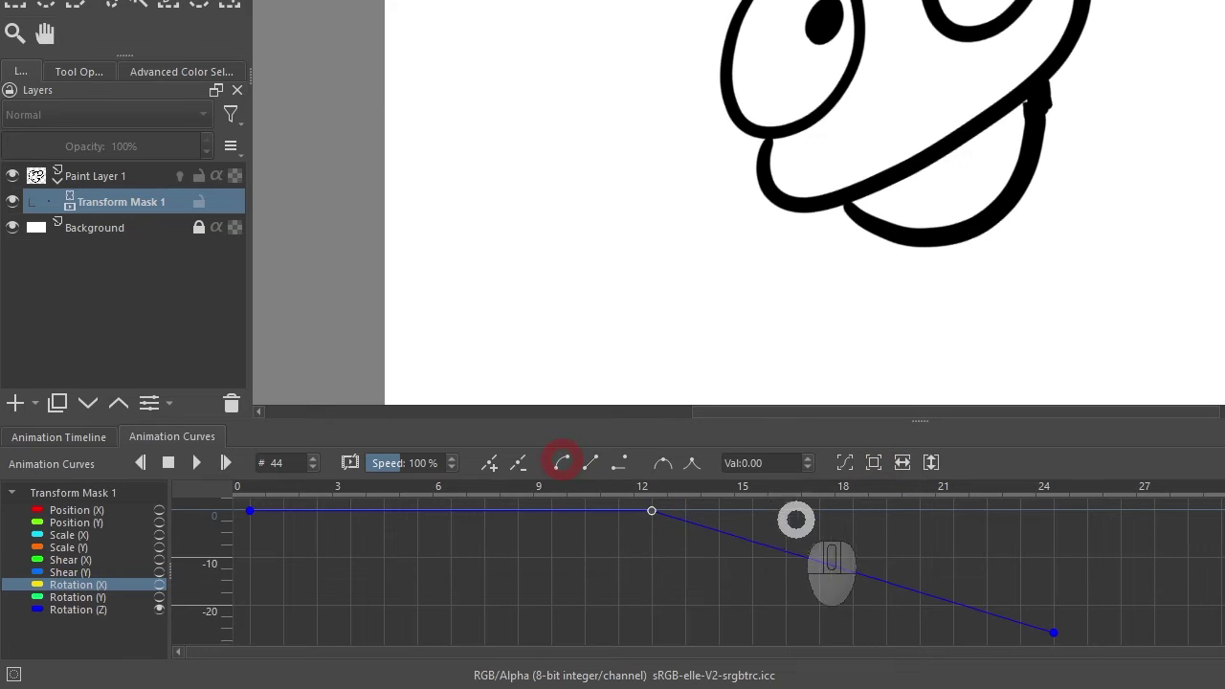
drag(652, 510, 841, 512)
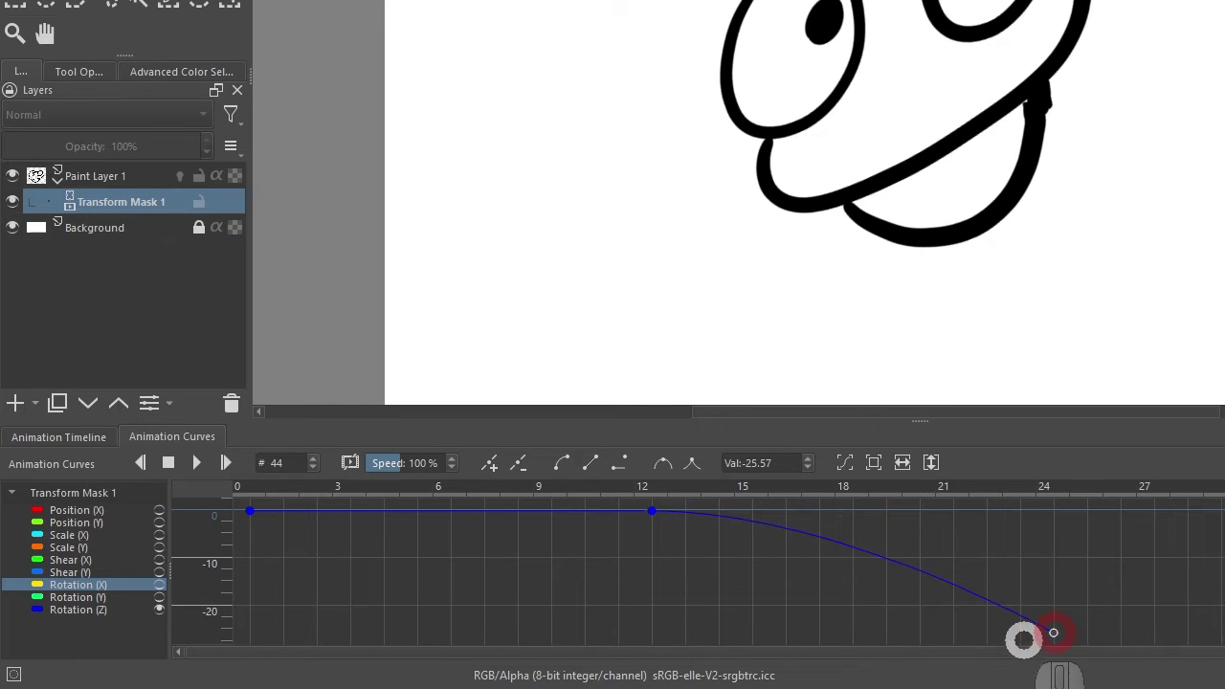
drag(1048, 629, 870, 629)
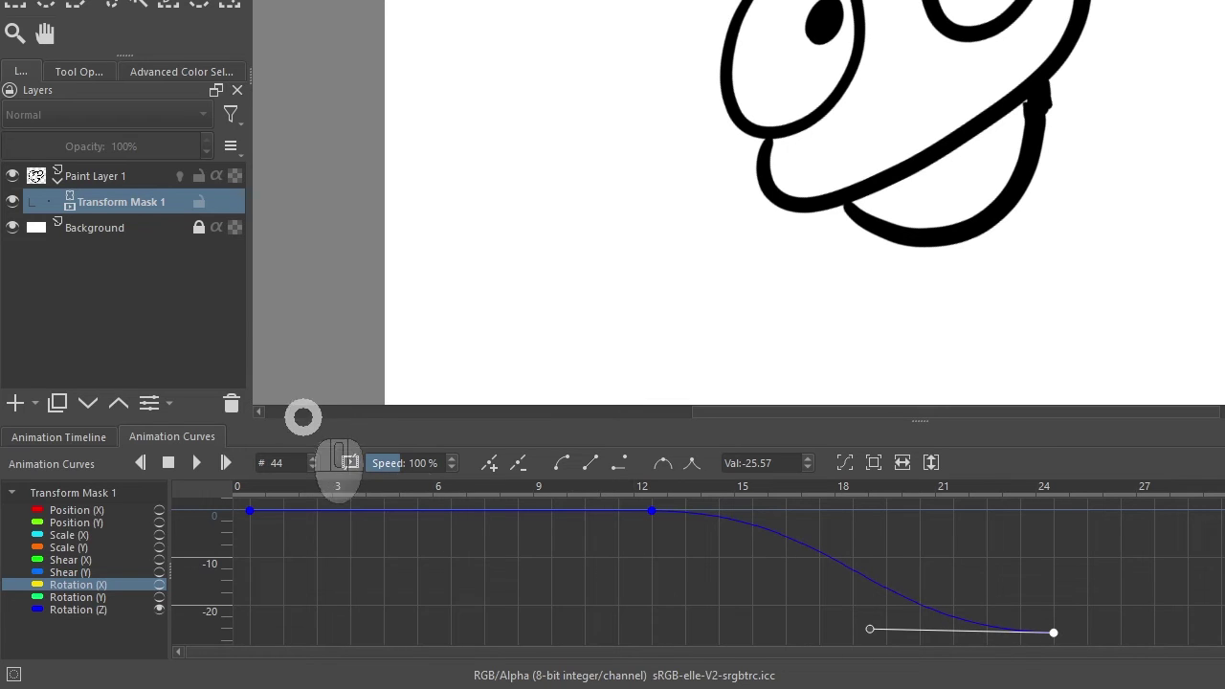
click(141, 462)
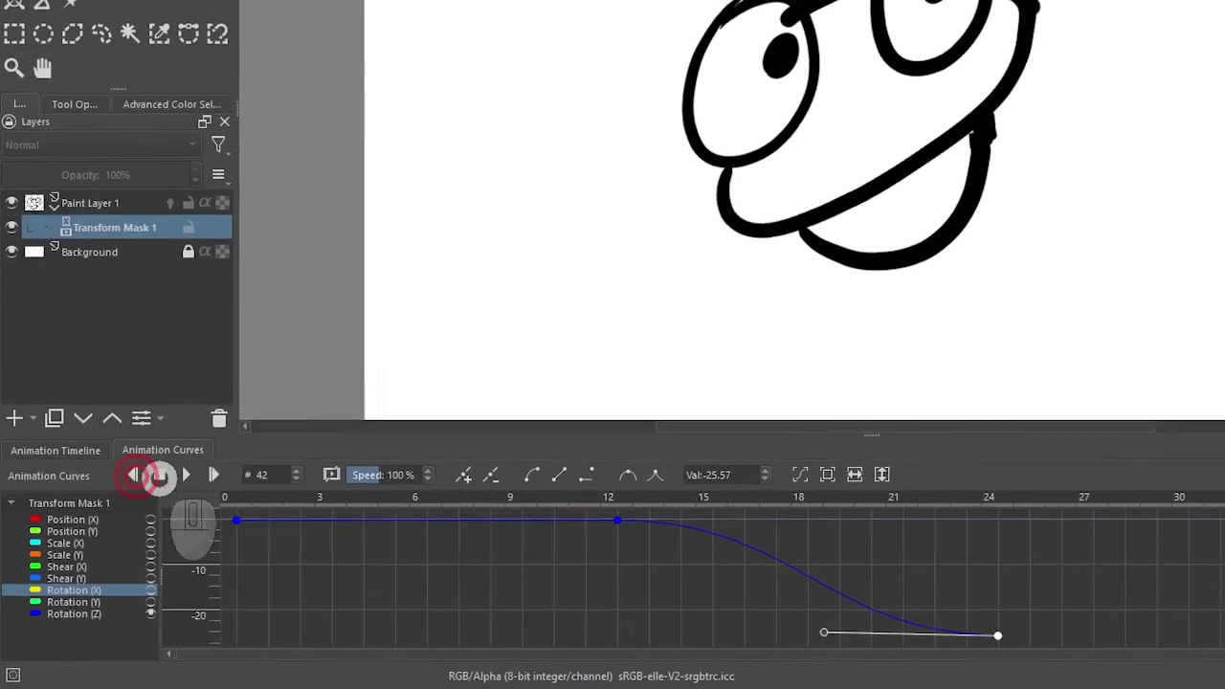
click(186, 475)
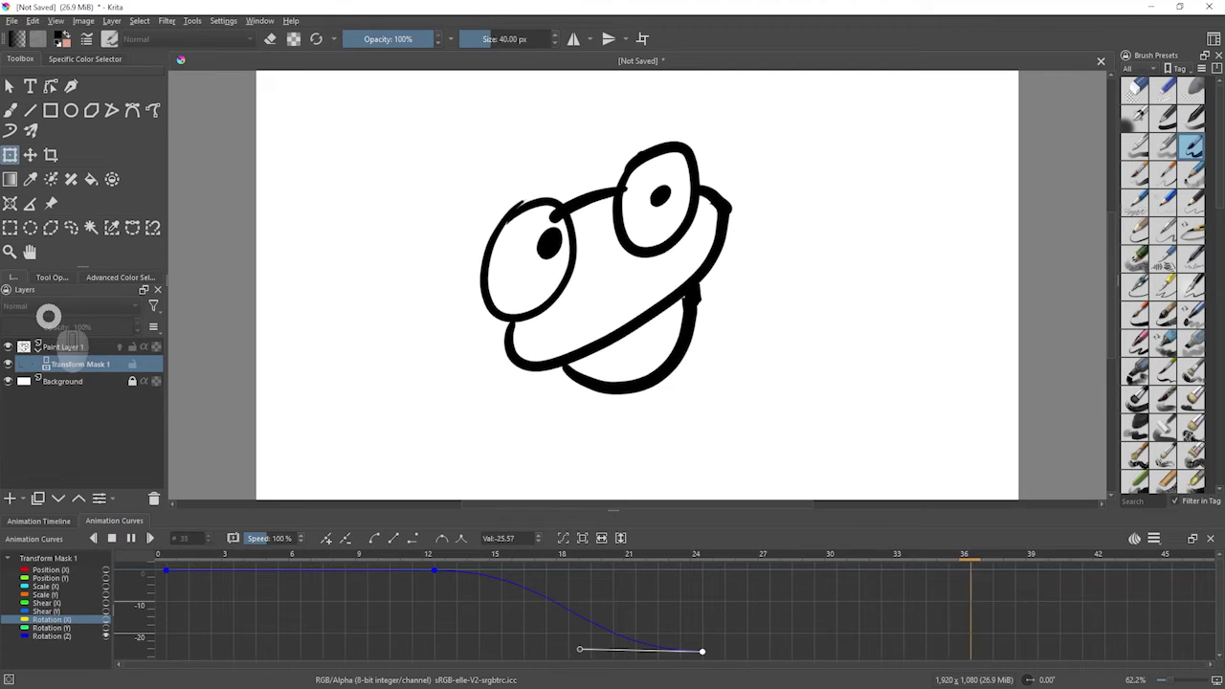
Stop playback, put the playhead on frame 12, and return to the Animation Timeline view.
click(112, 539)
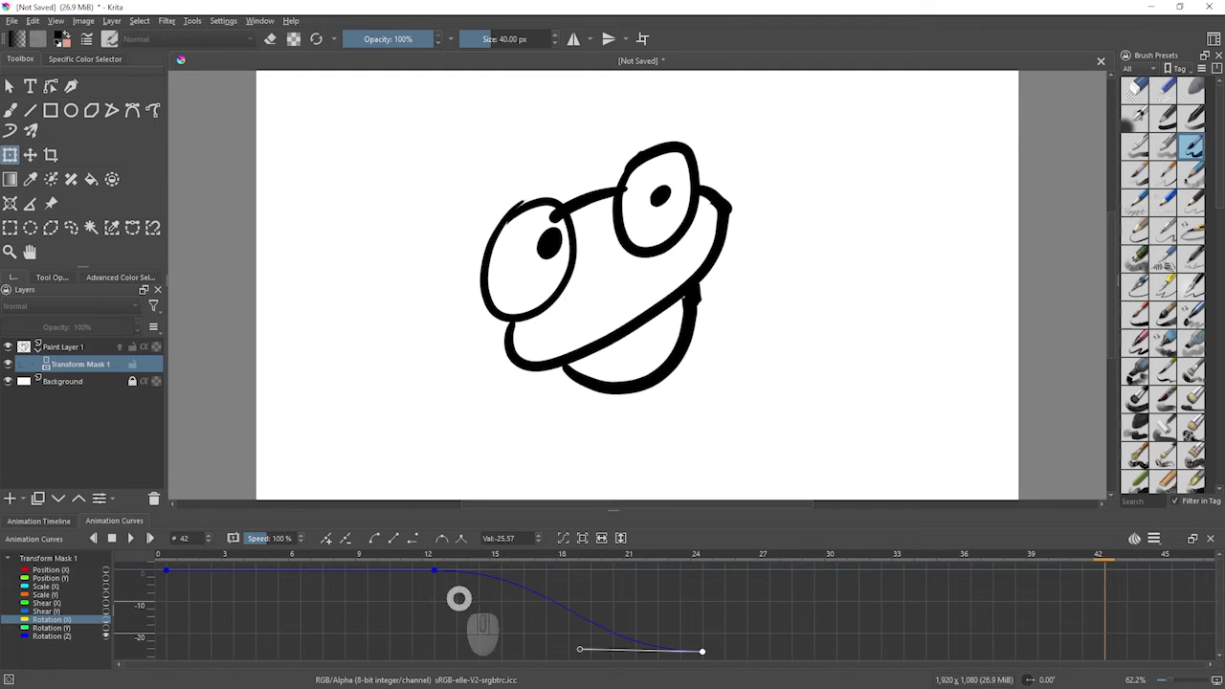
drag(451, 555, 428, 555)
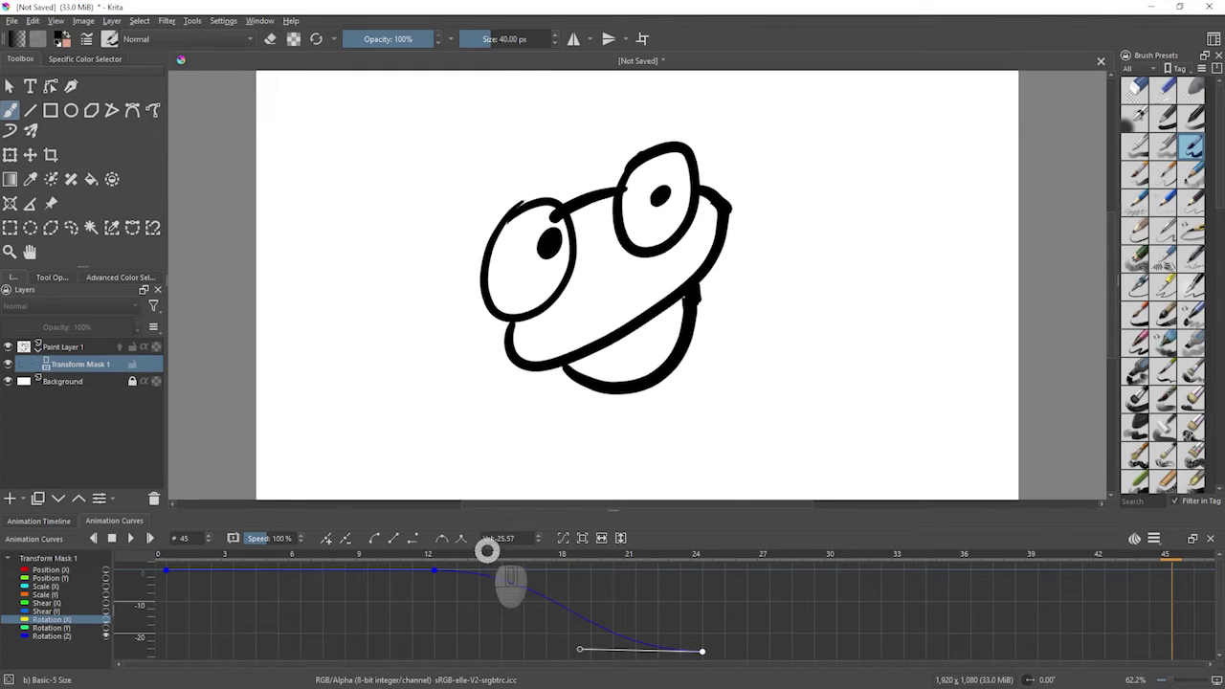
click(53, 521)
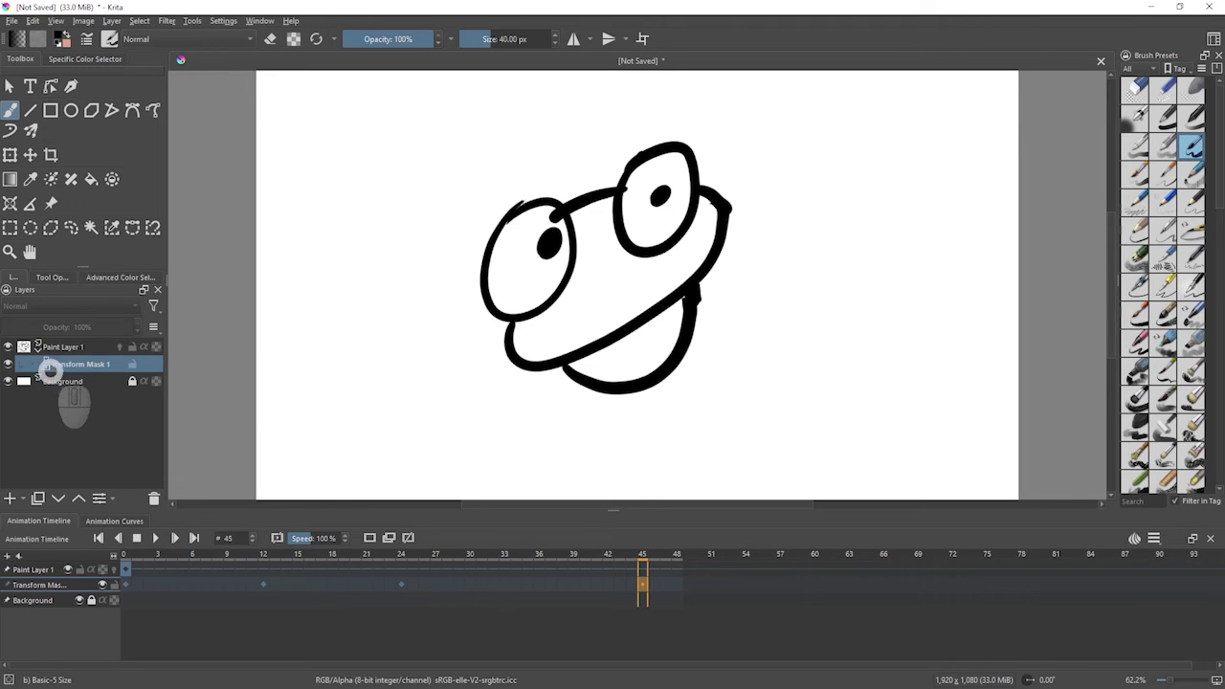
click(59, 348)
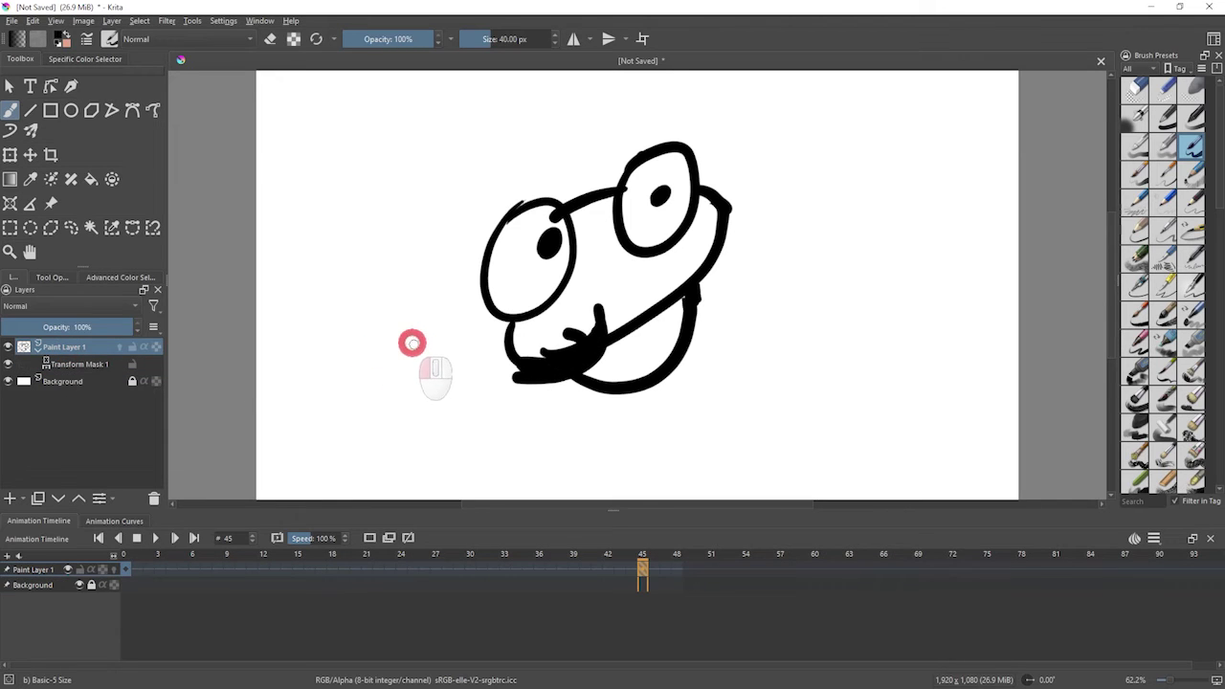
key(ctrl+z)
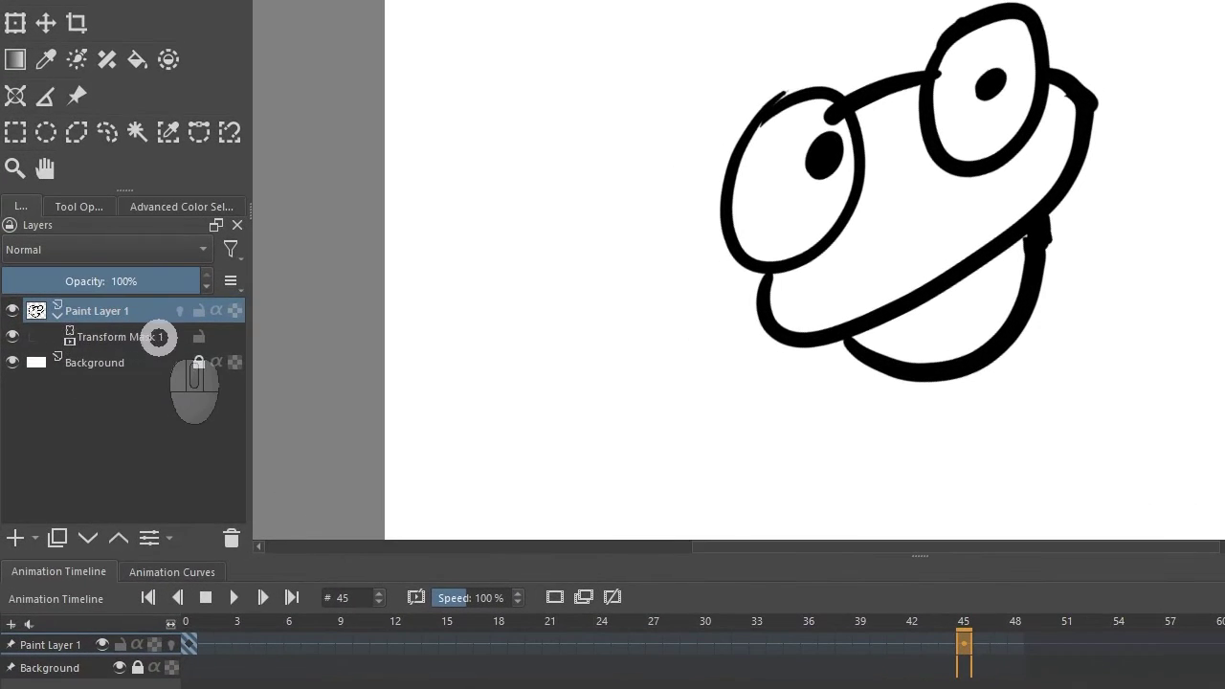
With Transform Mask 1 hidden, draw a round nose below the eyes, then re-enable the mask.
click(13, 336)
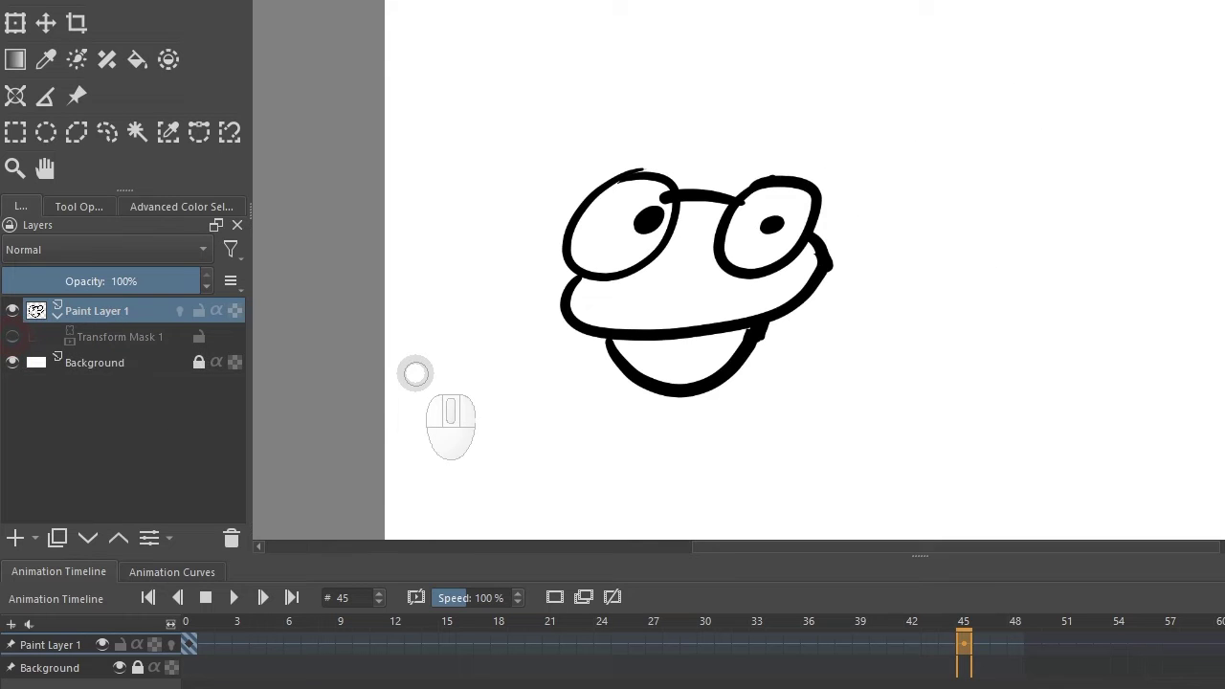
mouse_move(665, 275)
mouse_down()
mouse_move(634, 296)
mouse_move(717, 293)
mouse_move(699, 276)
mouse_move(716, 272)
mouse_up()
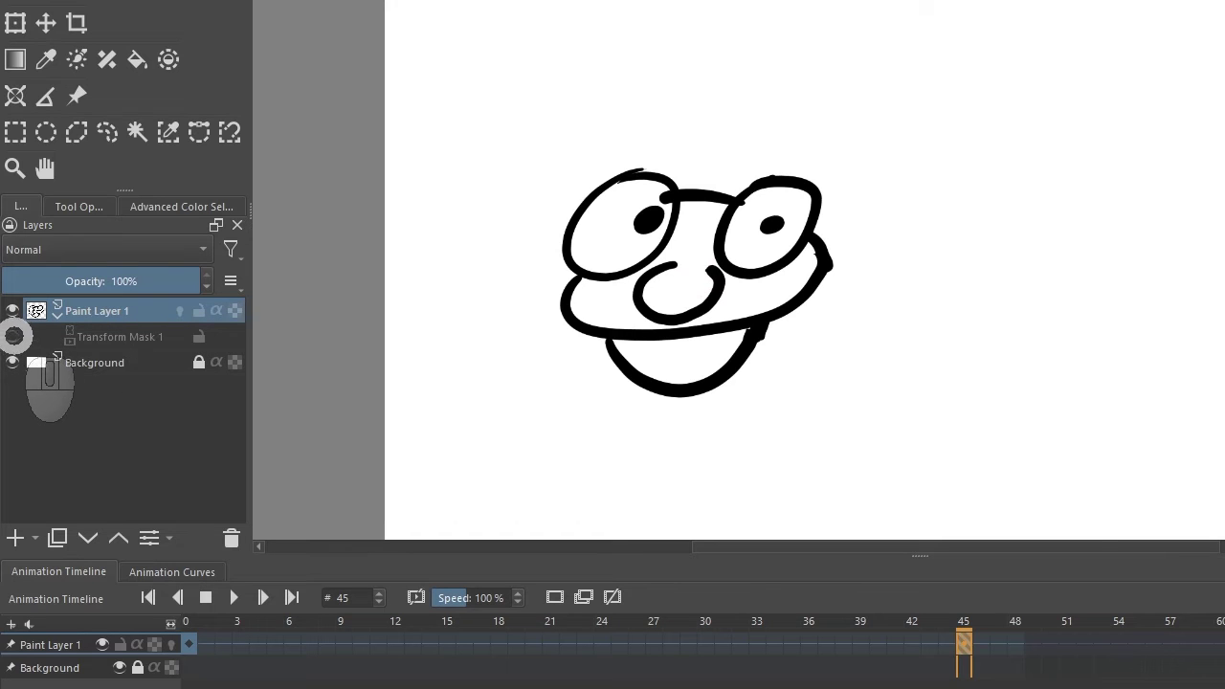
click(12, 336)
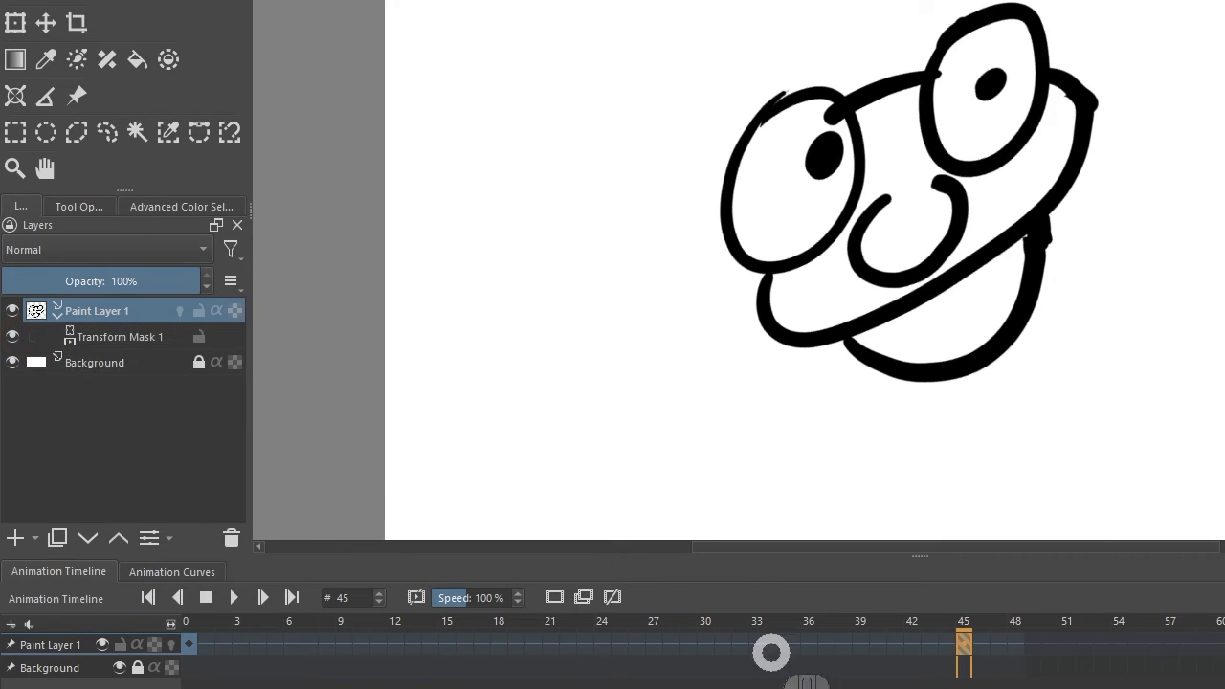
Play the animation from frame 0, check frames 45 and 18, then select the frame-0 keyframe.
click(148, 598)
click(233, 597)
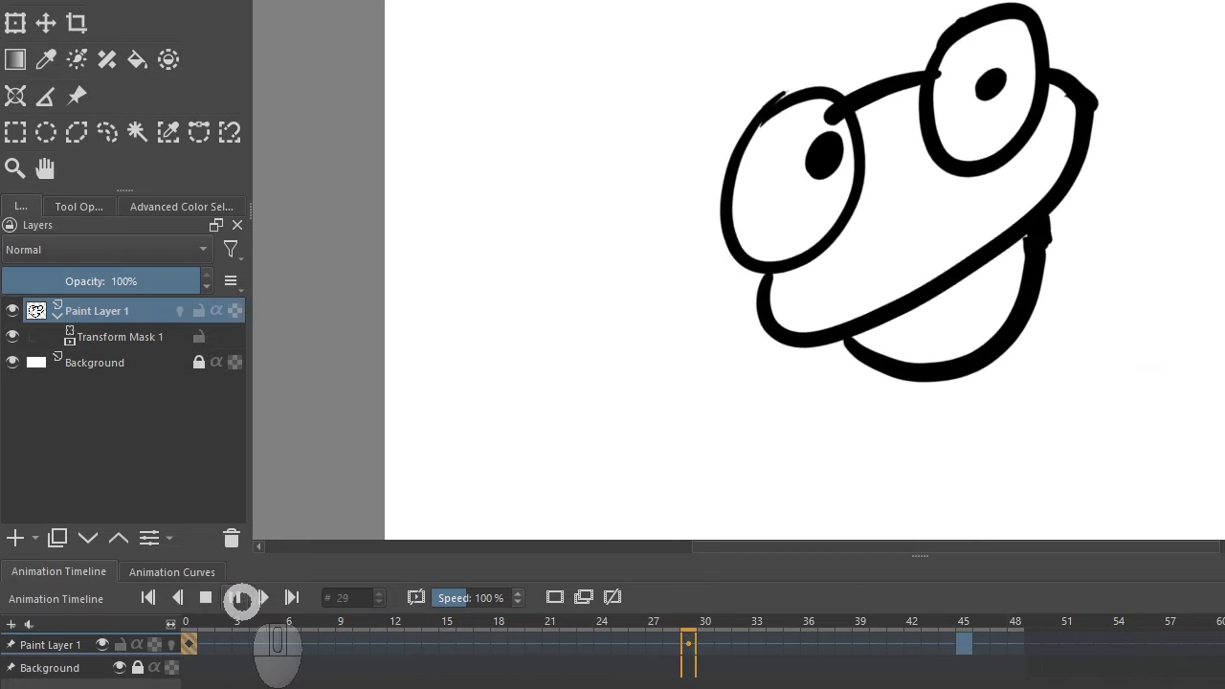
click(238, 598)
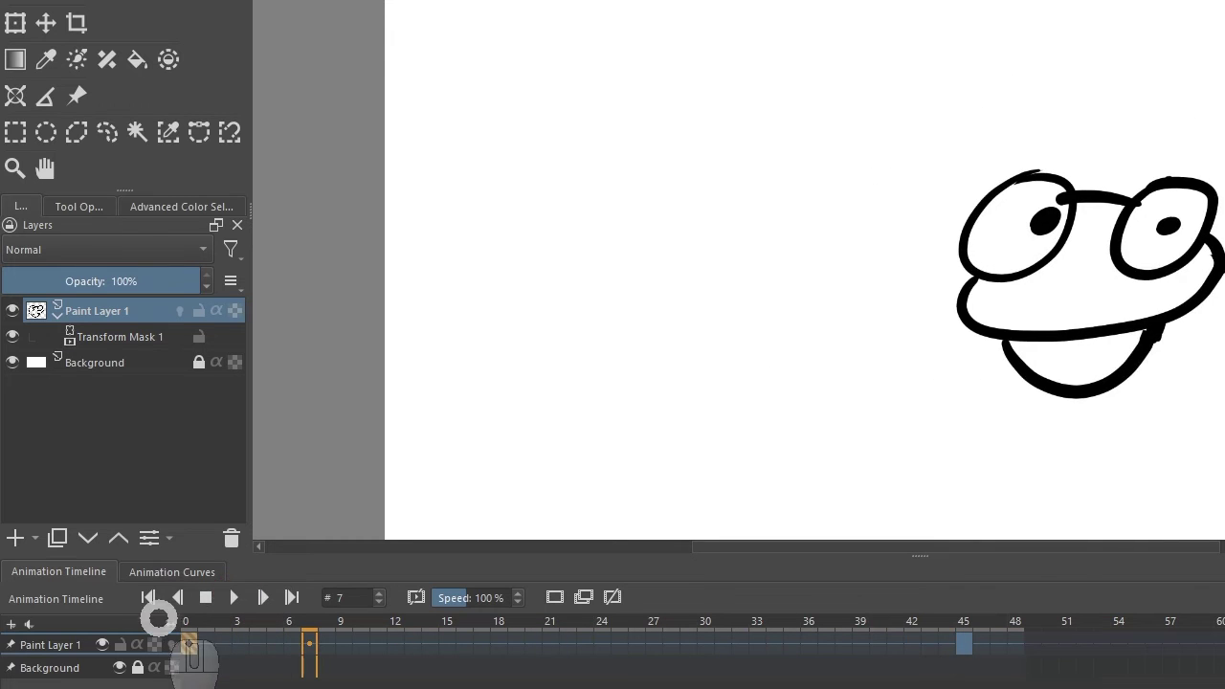
click(153, 598)
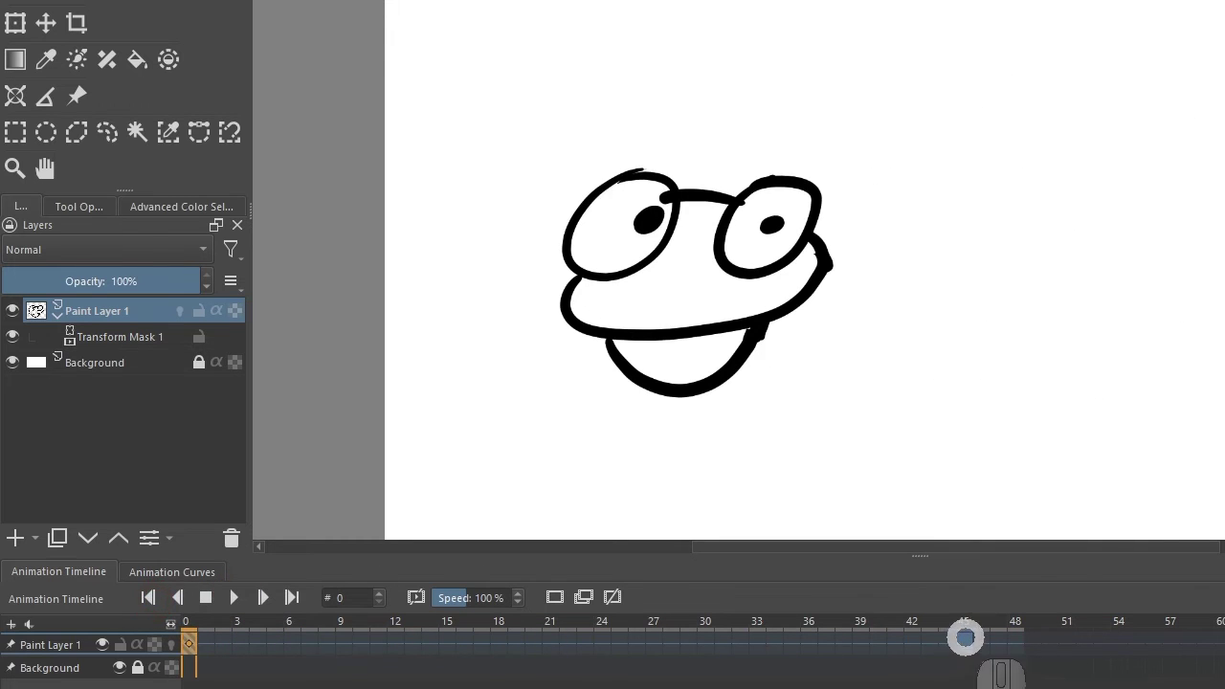
click(964, 641)
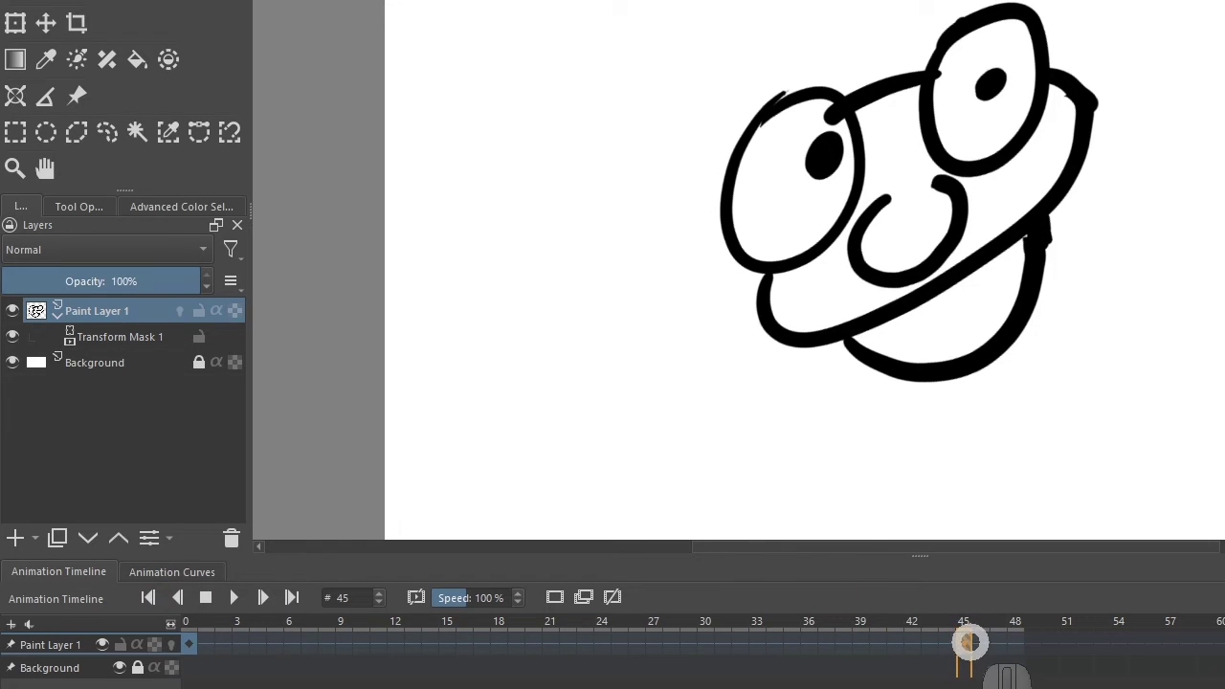
click(499, 645)
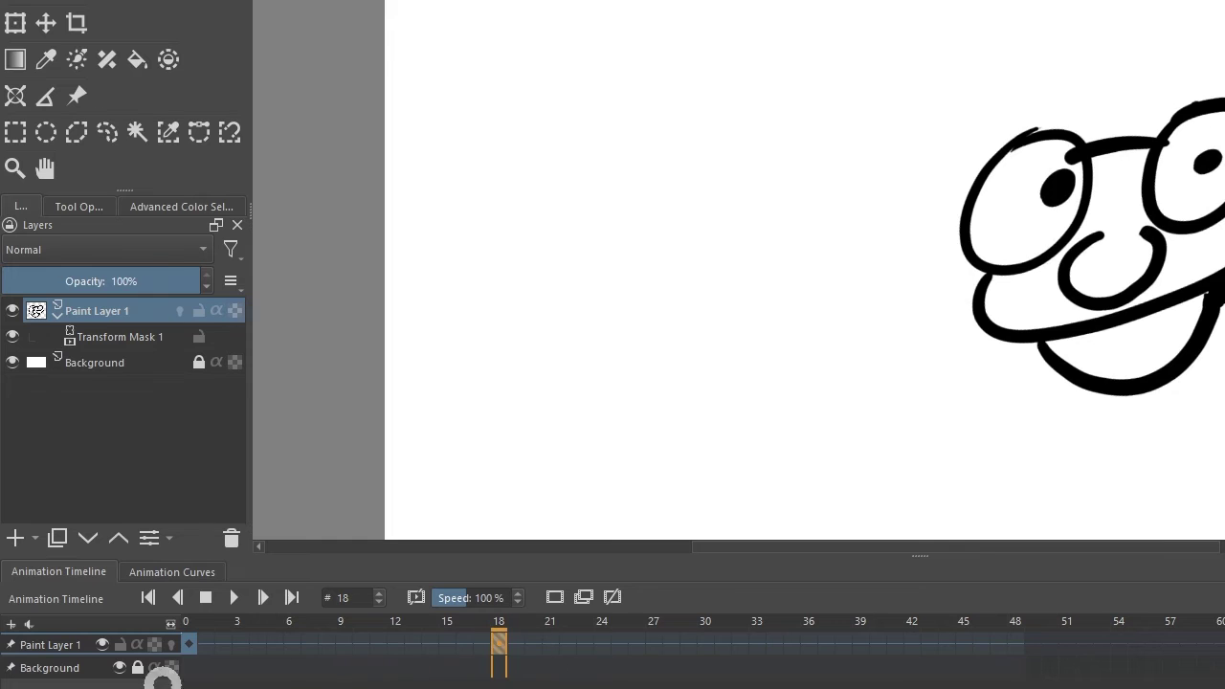
click(148, 598)
click(239, 600)
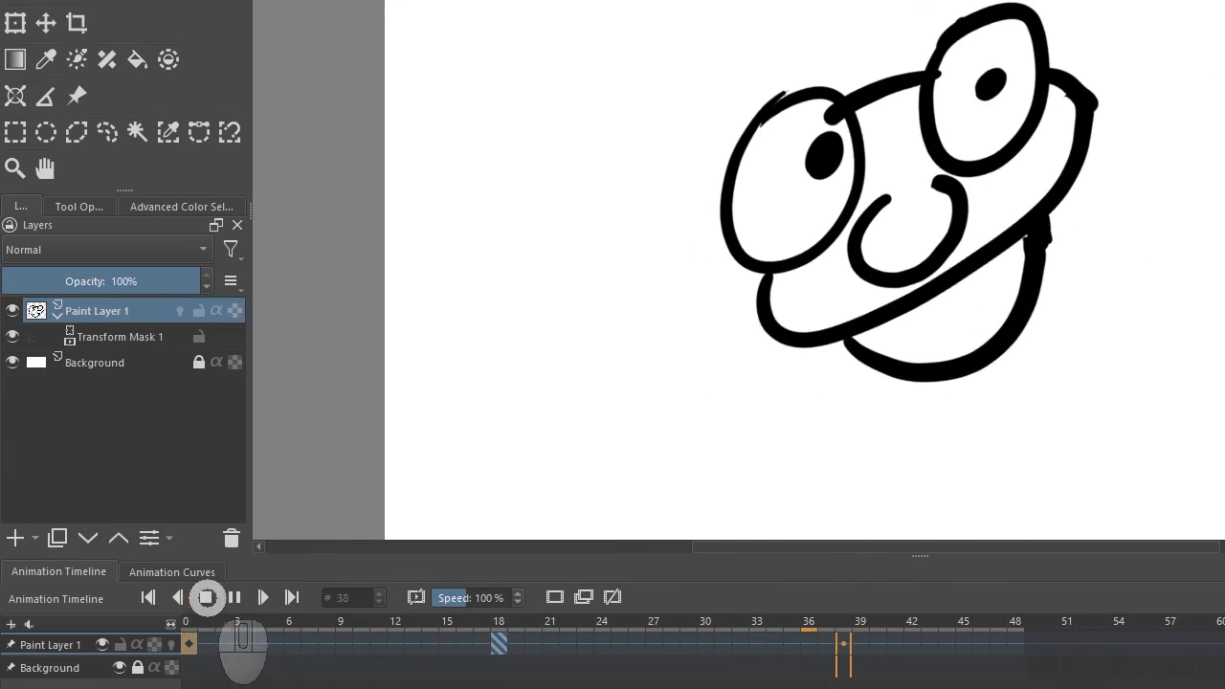
click(206, 597)
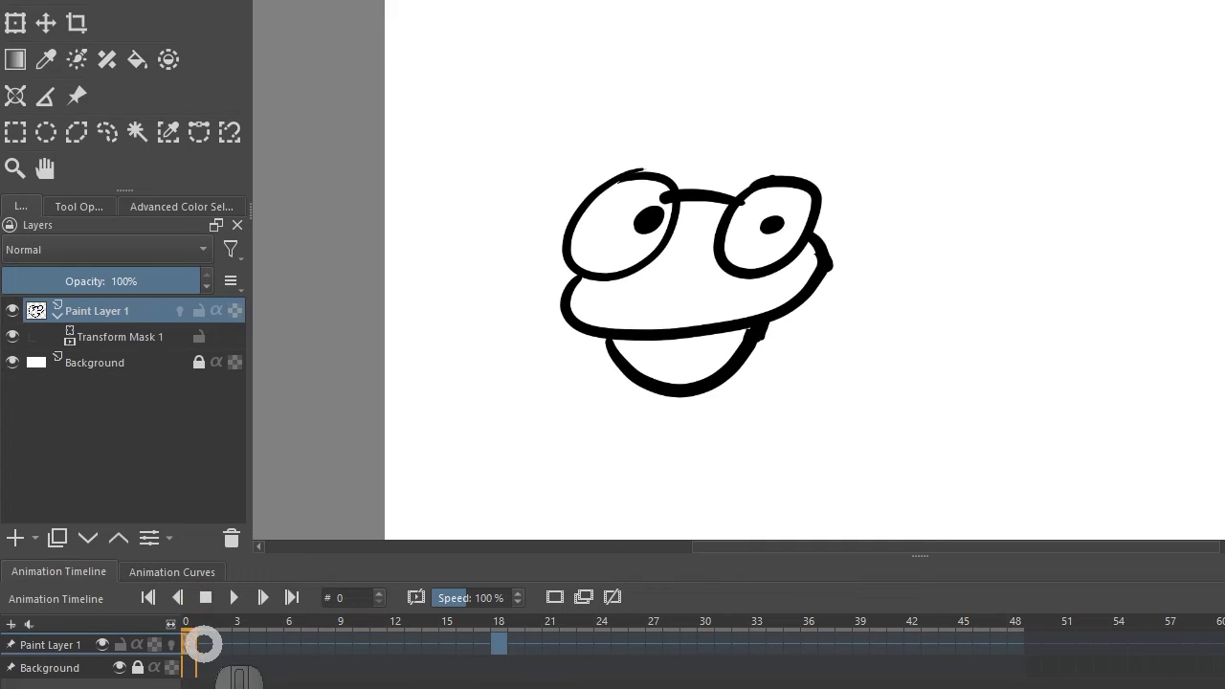
click(192, 644)
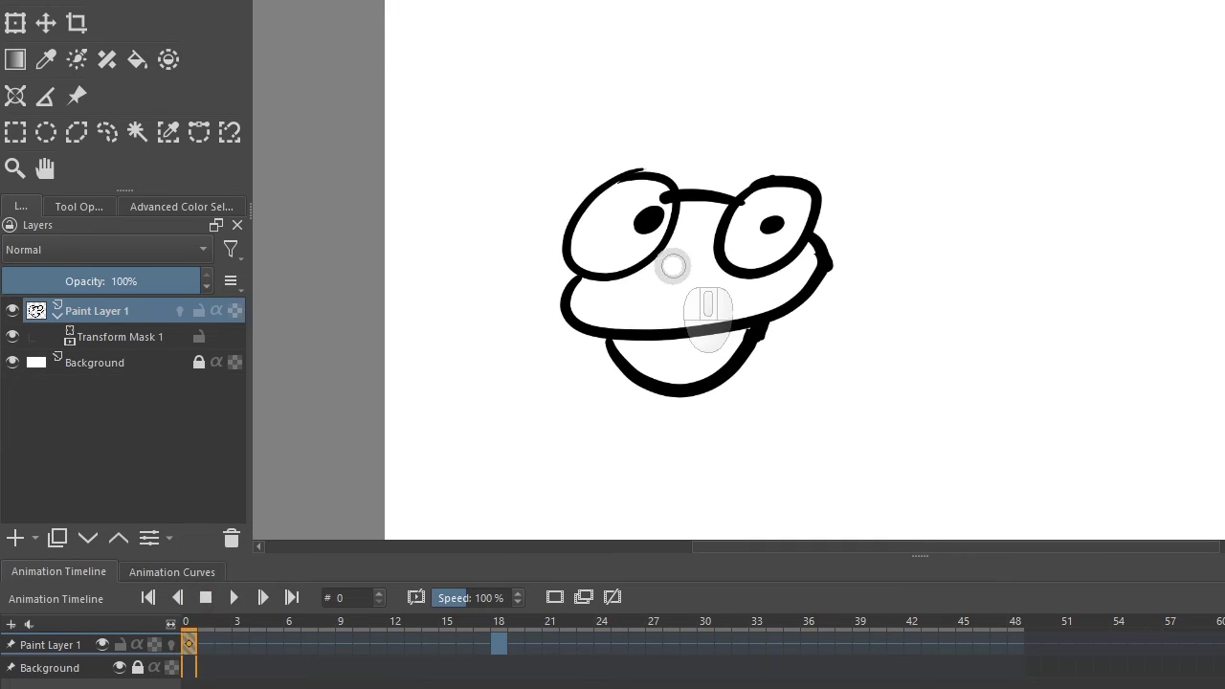
Draw a nose loop on frame 0 with the transform mask hidden, then show the mask again.
click(12, 337)
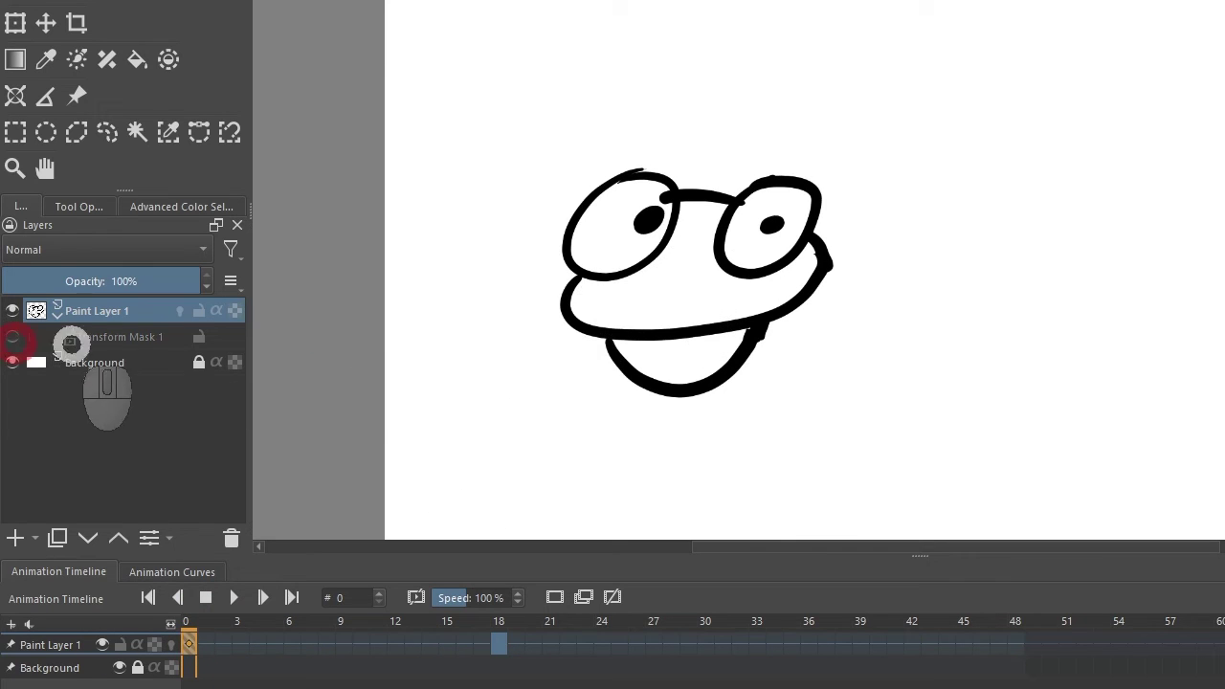
drag(664, 263, 705, 268)
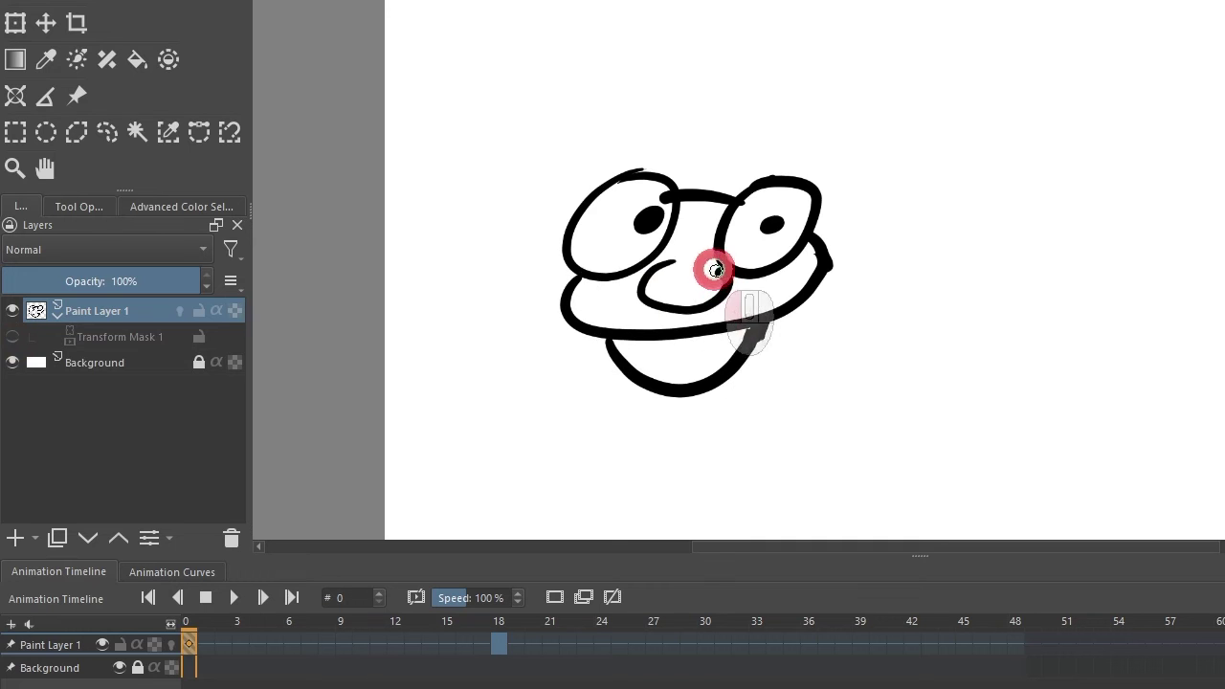
click(12, 362)
click(13, 361)
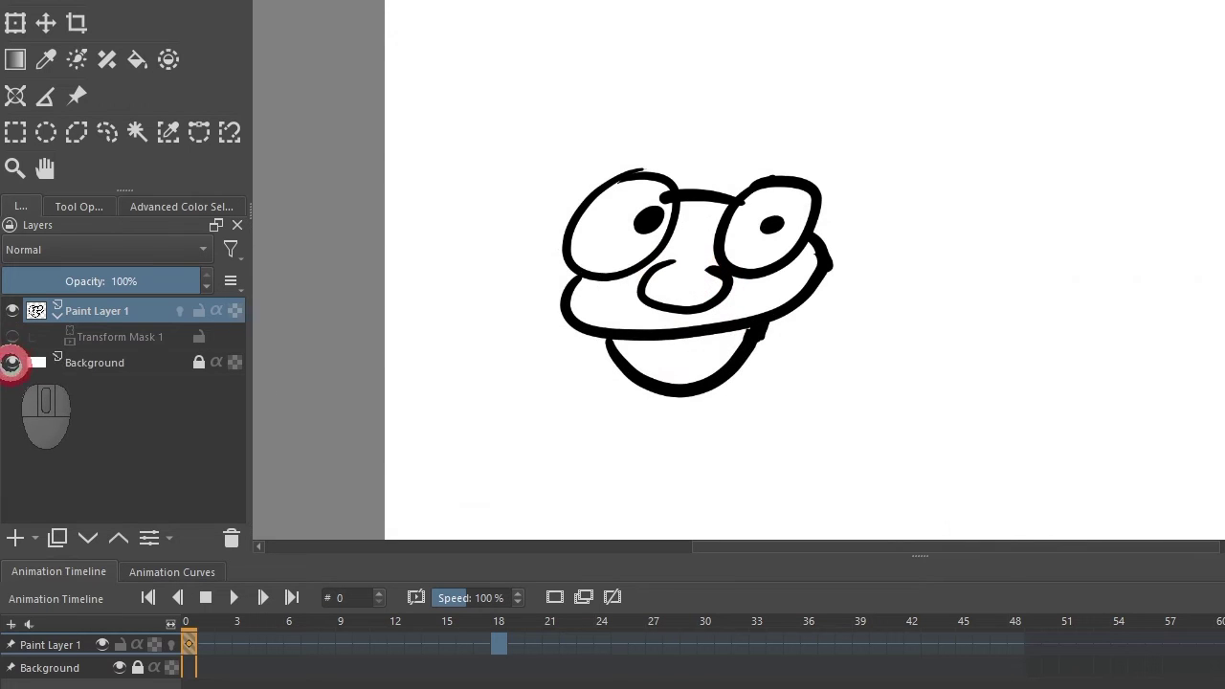
click(12, 337)
Play the animation from the first frame, stop at frame 0, and hide Transform Mask 1.
click(148, 597)
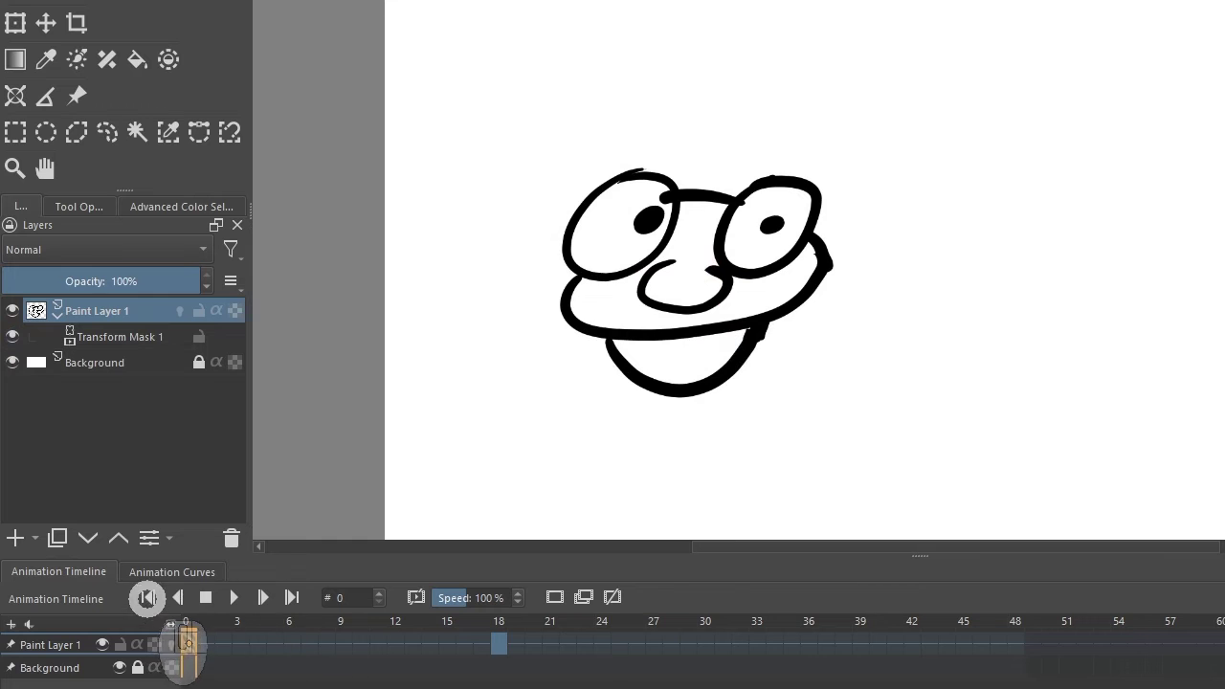
click(228, 598)
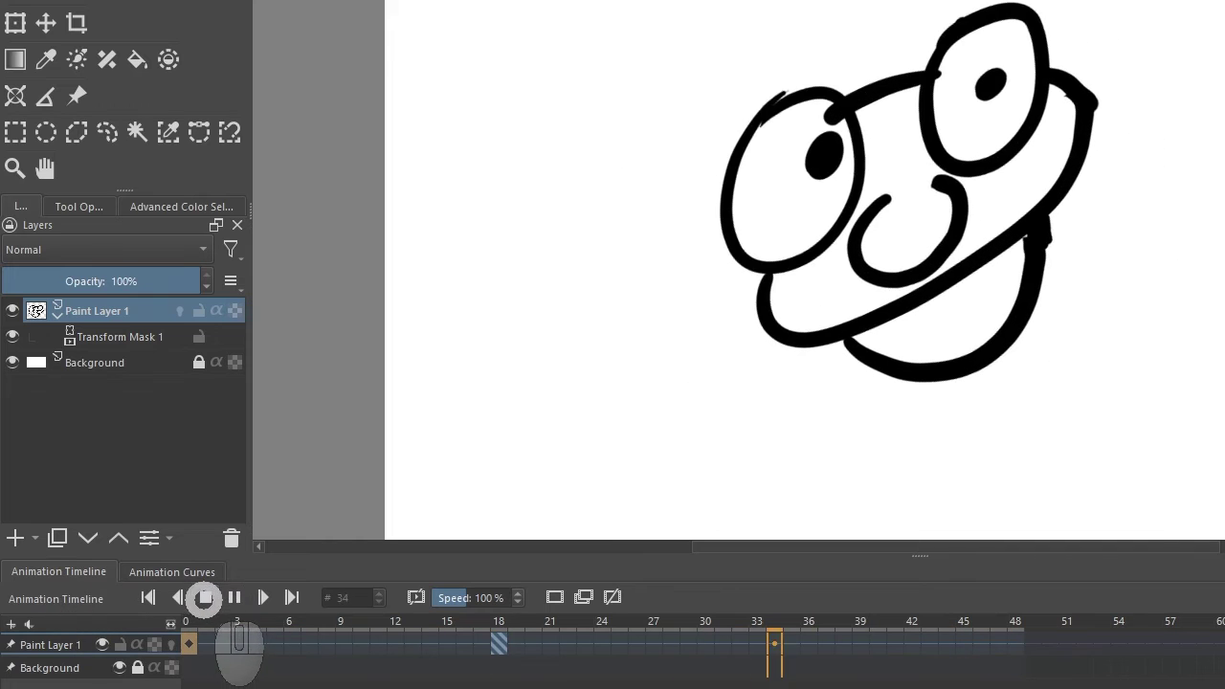
click(205, 597)
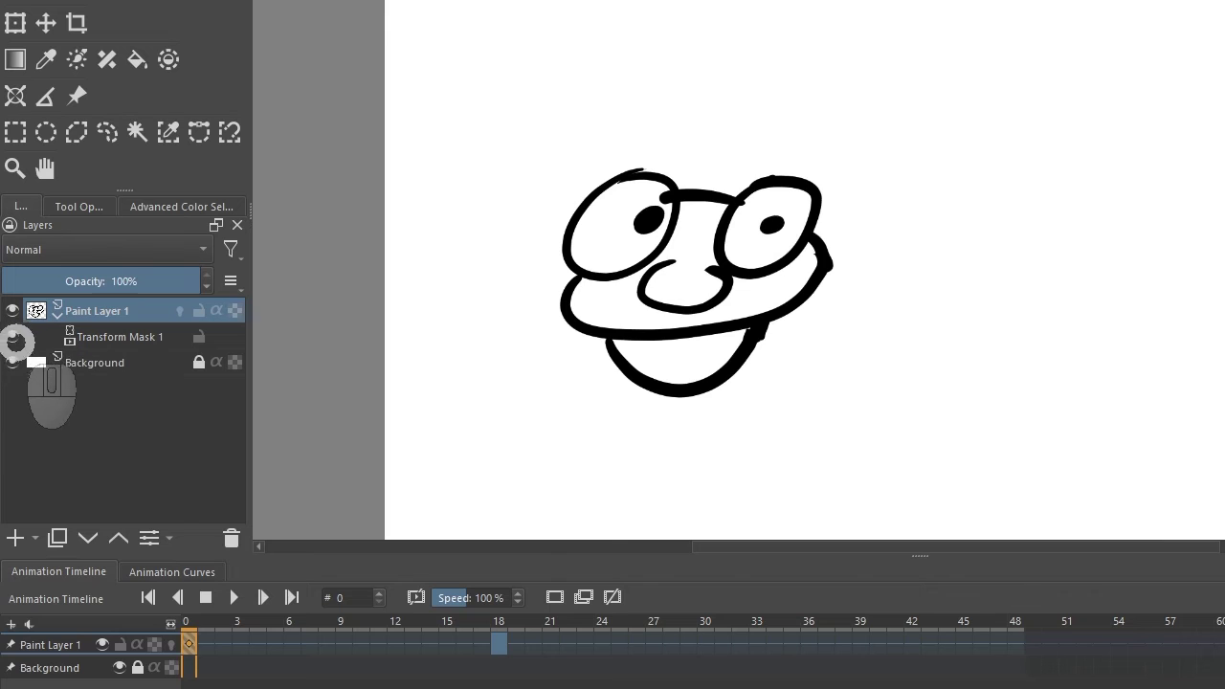
click(11, 338)
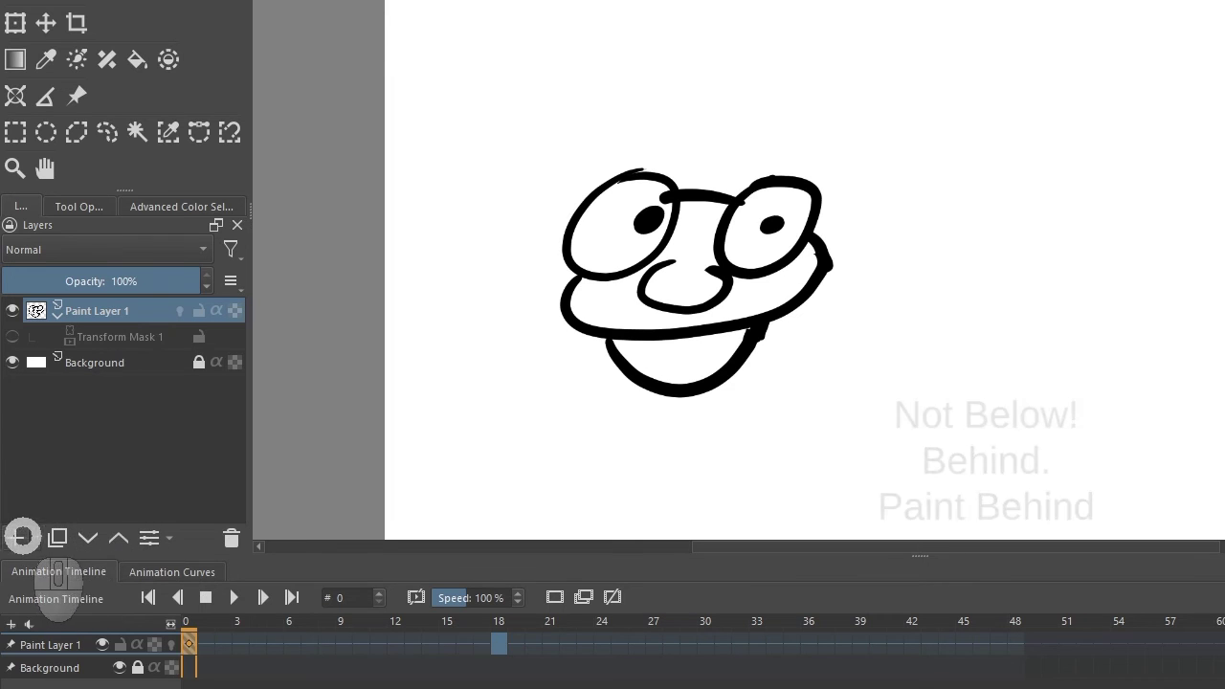
click(17, 536)
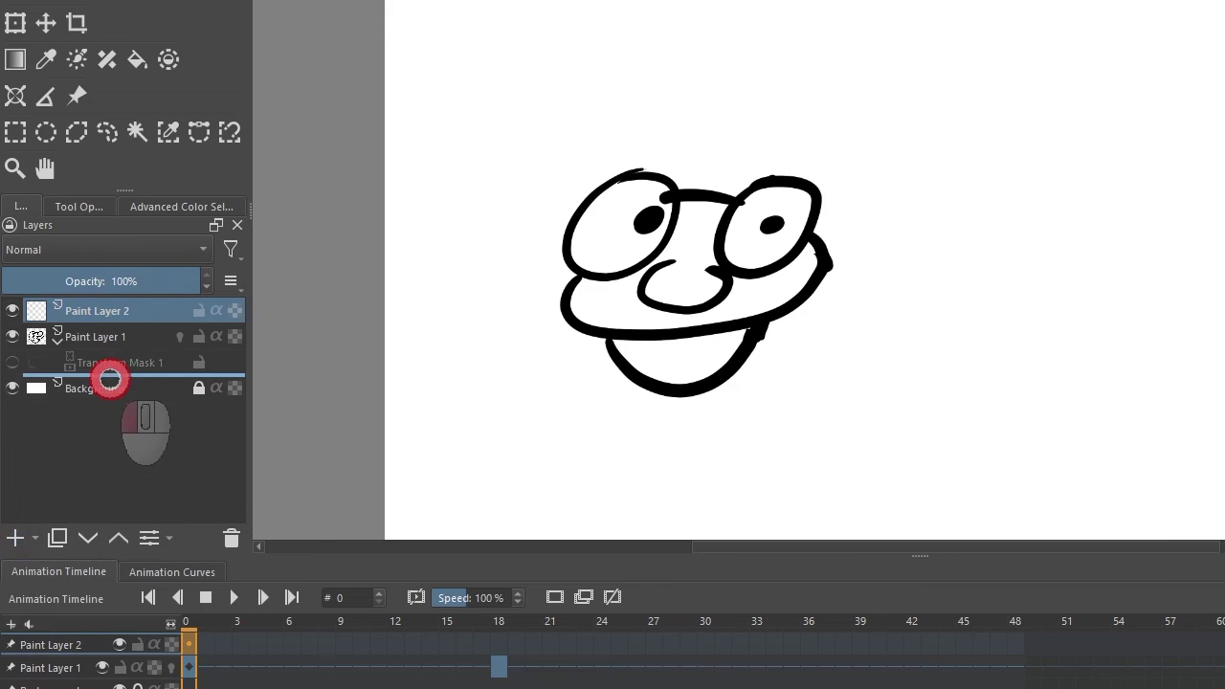
Move the new layer below the line art, paint salmon skin, and fill nose and mouth red.
mouse_move(35, 297)
mouse_down()
mouse_move(37, 373)
mouse_move(27, 375)
mouse_up()
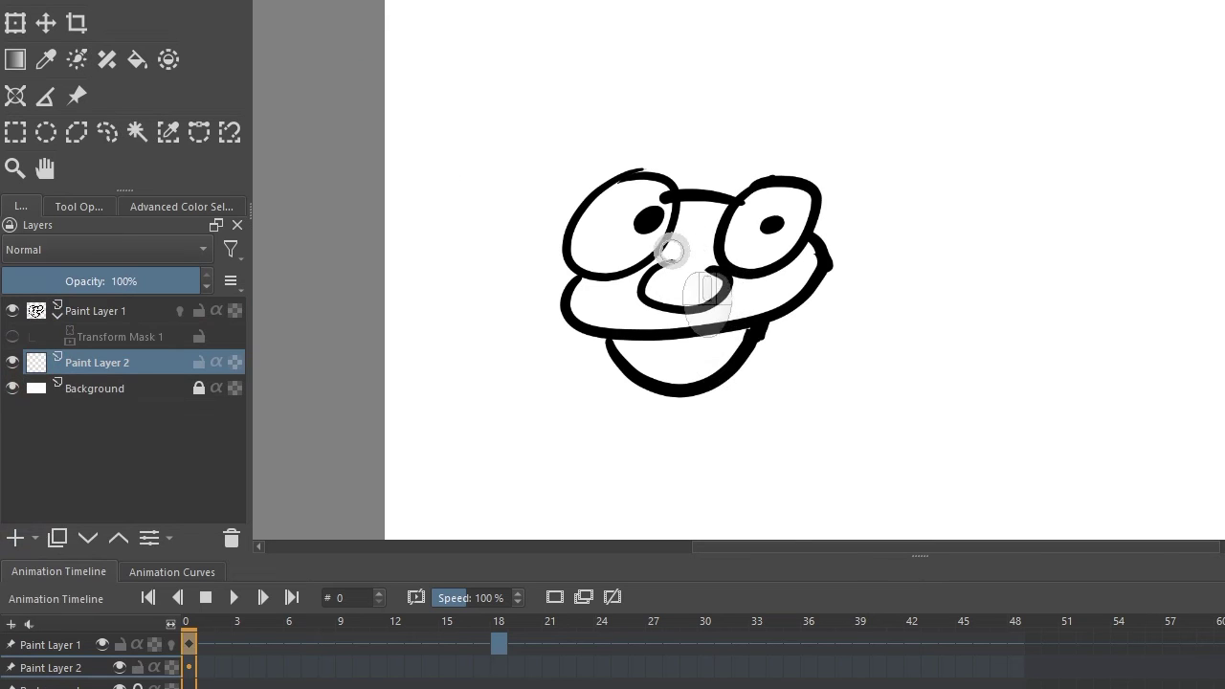
mouse_move(700, 245)
mouse_down()
mouse_move(676, 225)
mouse_move(692, 246)
mouse_move(644, 276)
mouse_move(631, 294)
mouse_move(638, 312)
mouse_move(779, 284)
mouse_move(648, 281)
mouse_move(713, 275)
mouse_move(674, 311)
mouse_move(598, 322)
mouse_move(613, 288)
mouse_move(588, 295)
mouse_move(701, 307)
mouse_move(794, 286)
mouse_move(711, 283)
mouse_move(712, 198)
mouse_move(644, 319)
mouse_move(686, 323)
mouse_move(792, 268)
mouse_move(744, 290)
mouse_up()
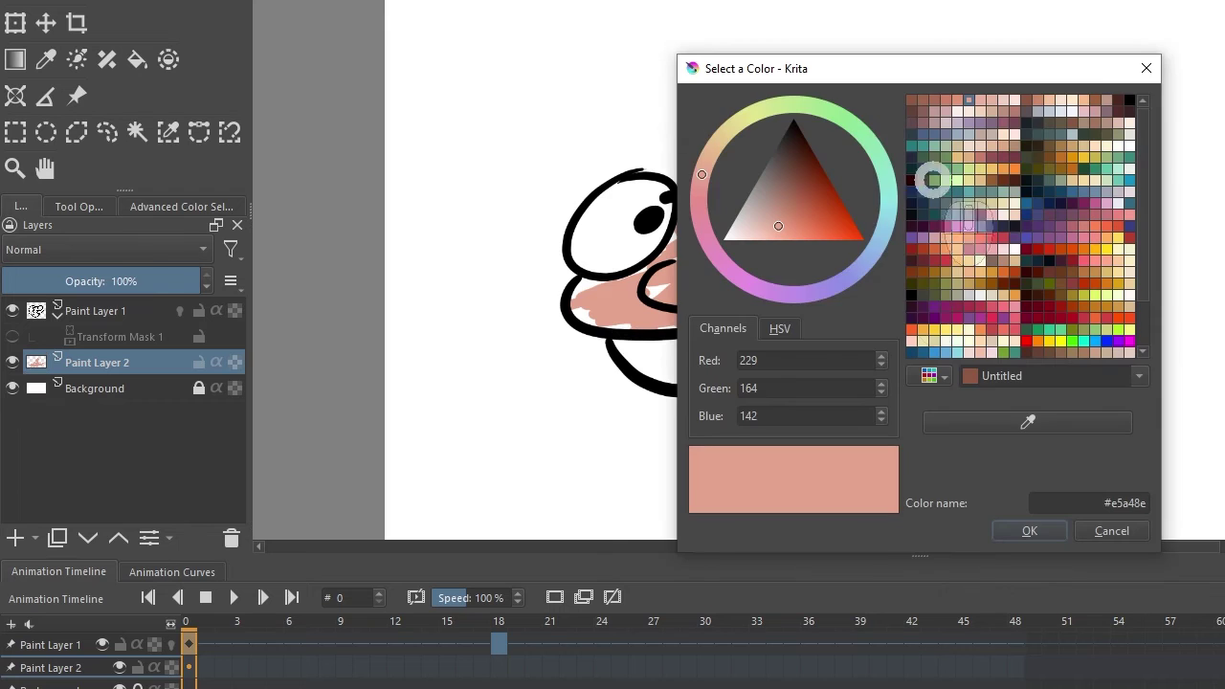
click(946, 258)
click(1146, 68)
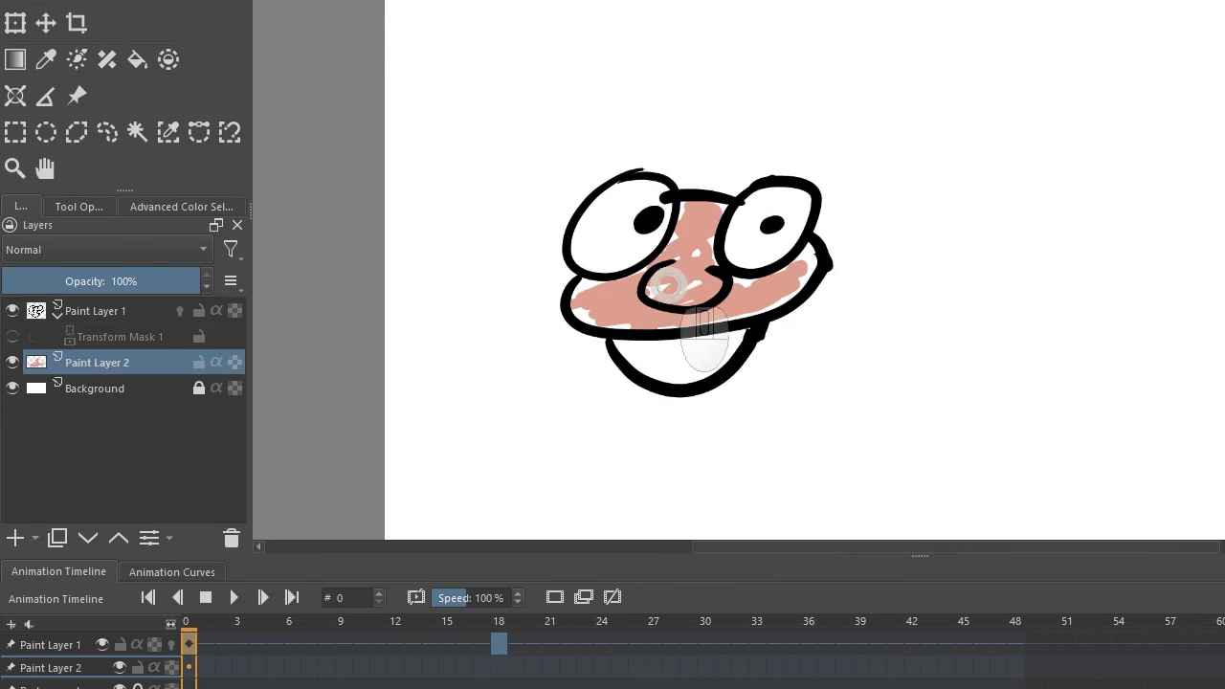
mouse_move(664, 287)
mouse_down()
mouse_move(648, 347)
mouse_move(715, 347)
mouse_up()
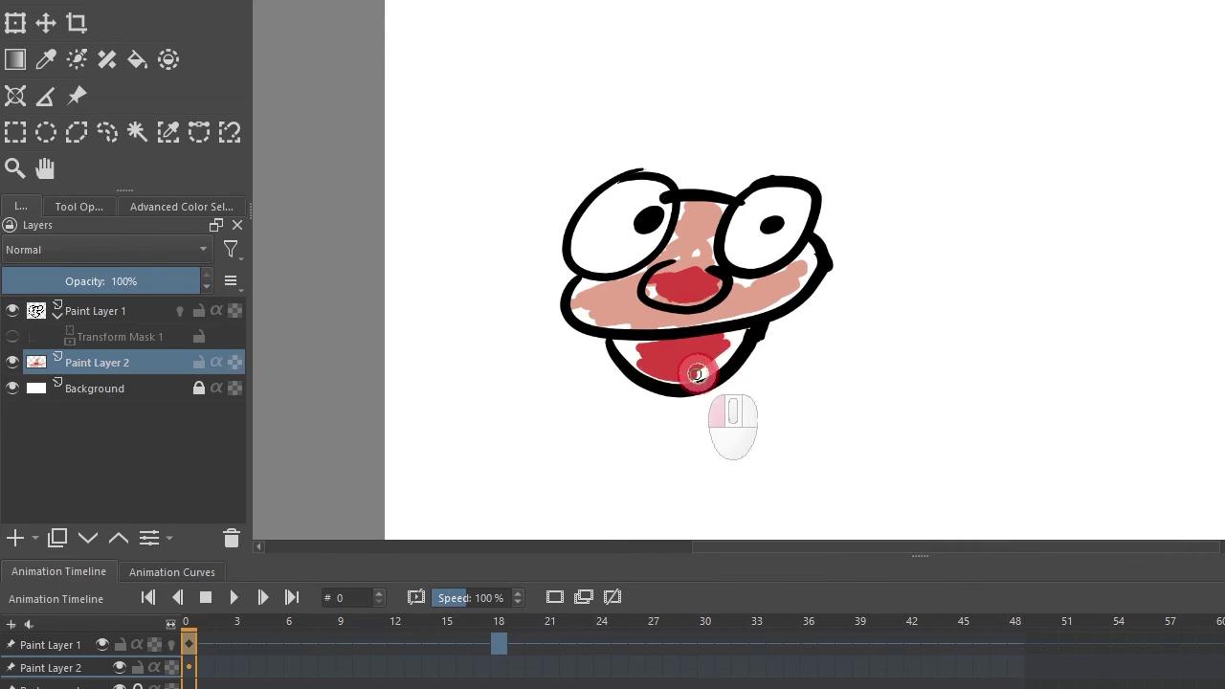
mouse_move(697, 374)
mouse_down()
mouse_move(667, 374)
mouse_move(636, 369)
mouse_move(716, 358)
mouse_move(695, 371)
mouse_move(716, 347)
mouse_move(662, 353)
mouse_move(743, 330)
mouse_move(704, 364)
mouse_up()
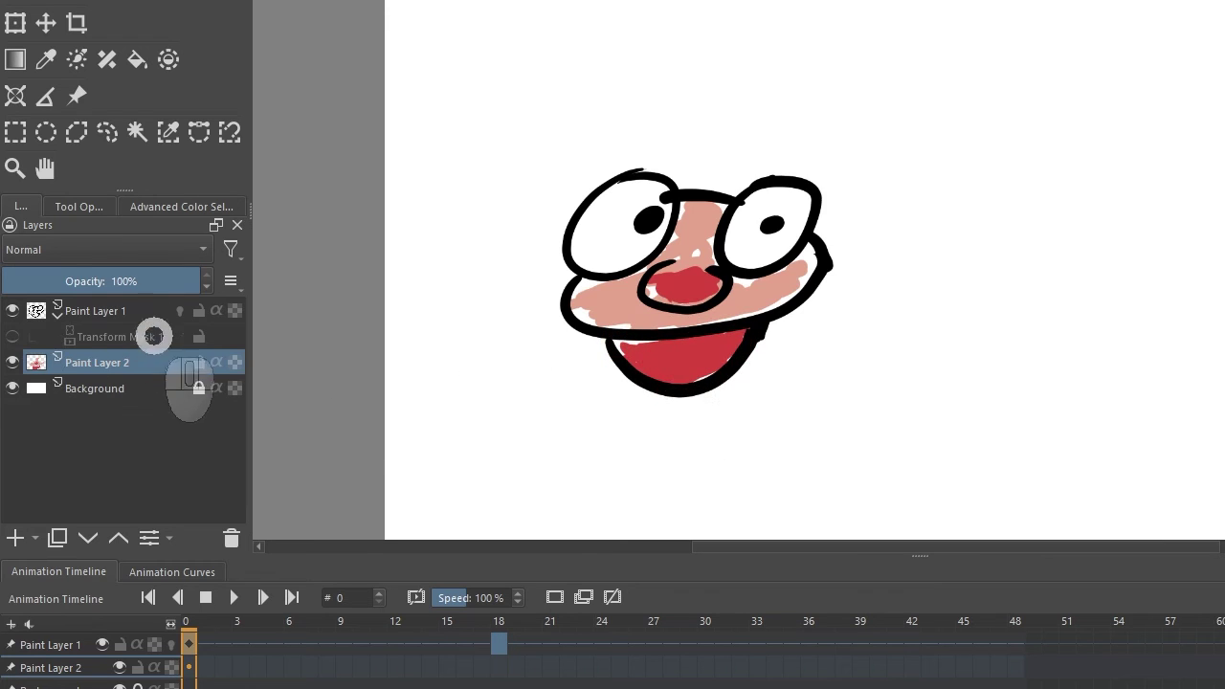
Toggle the line art off and on to check the colours, then re-enable Transform Mask 1.
click(12, 311)
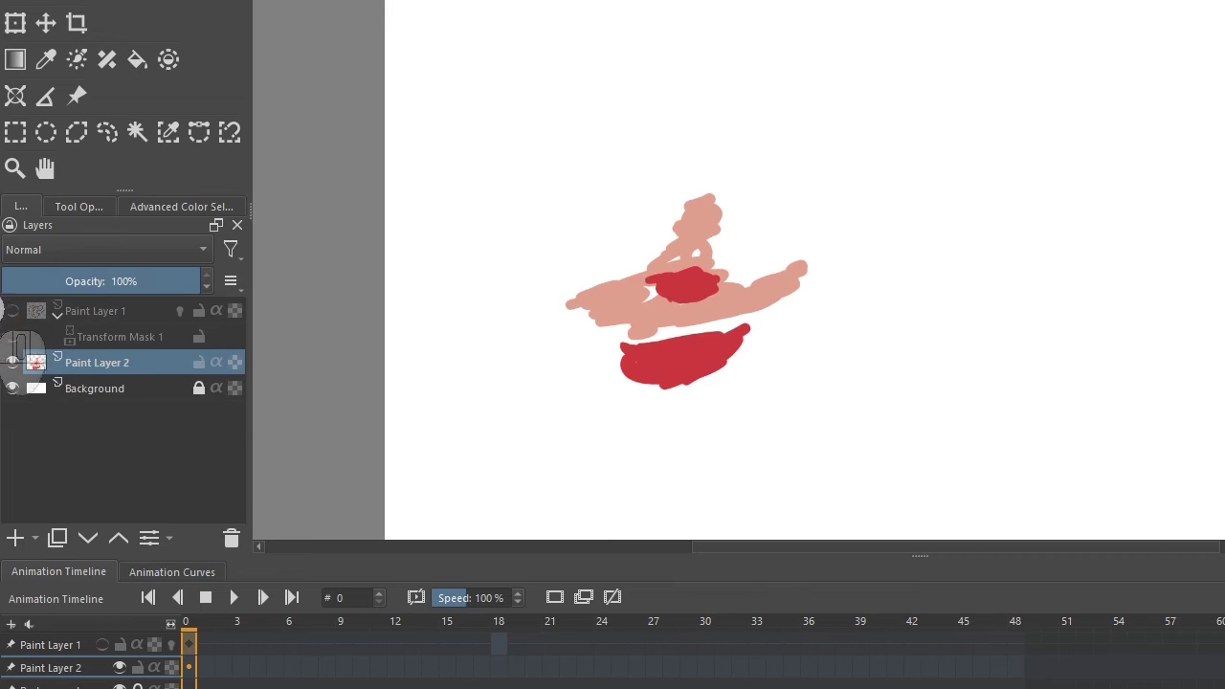
click(13, 311)
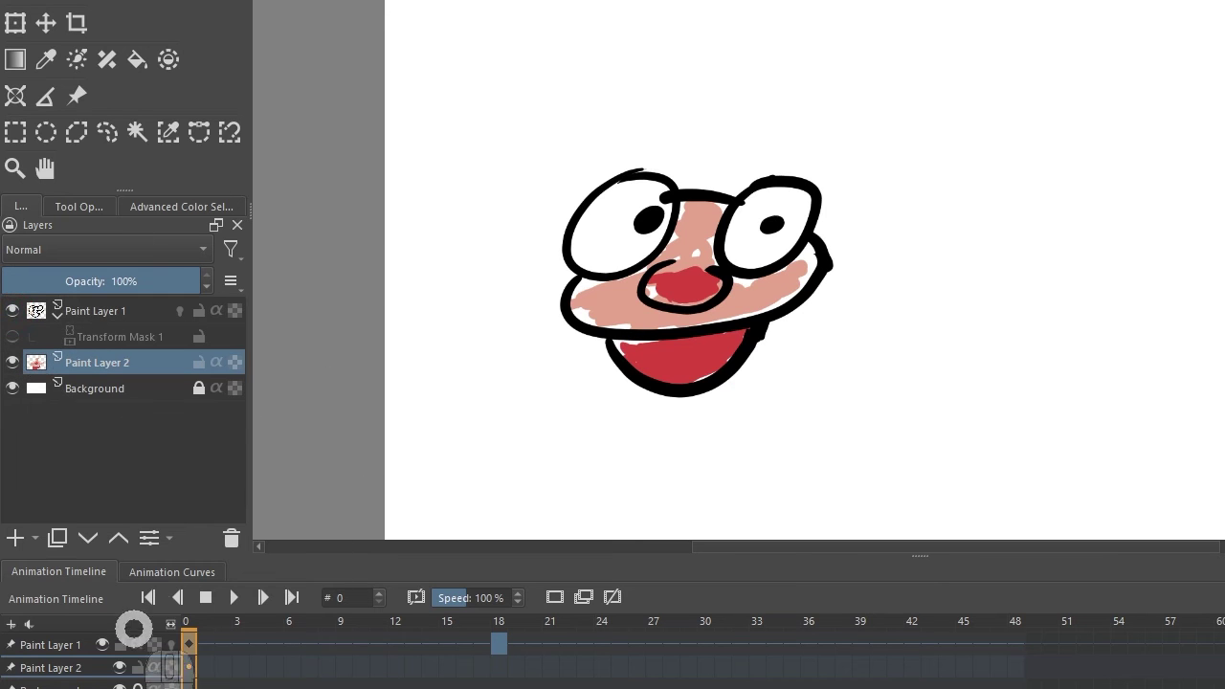
click(30, 370)
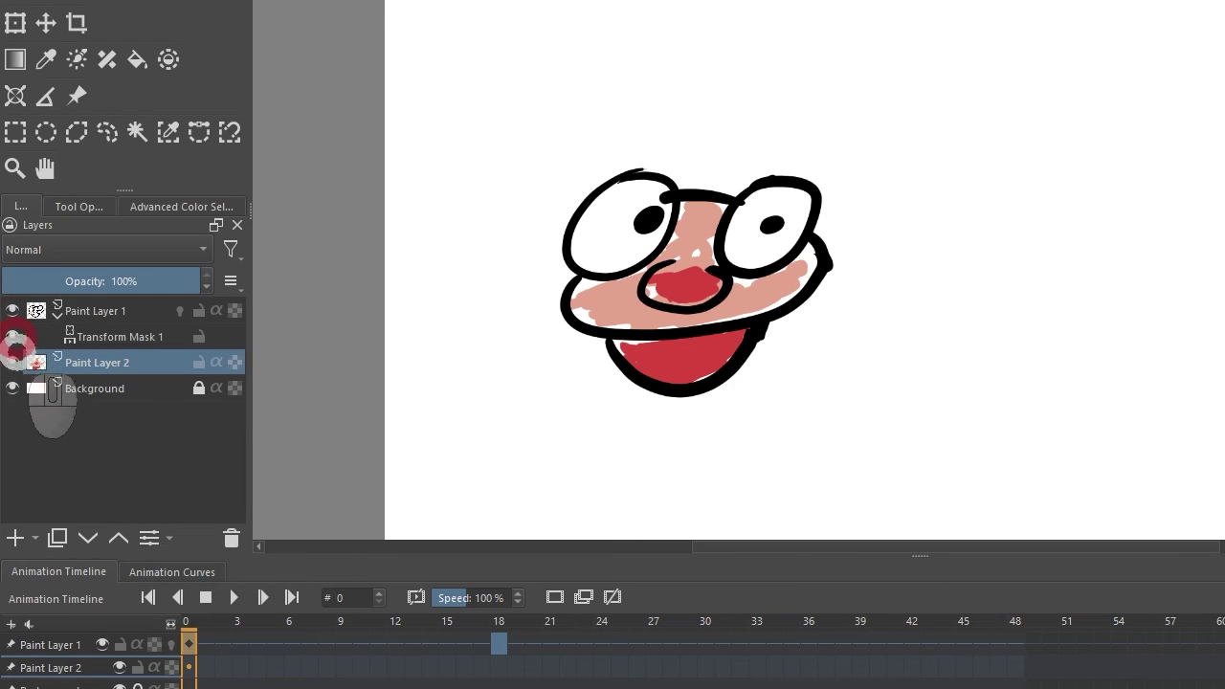
click(174, 664)
Play the animation, stop it, and return to the first frame.
click(233, 597)
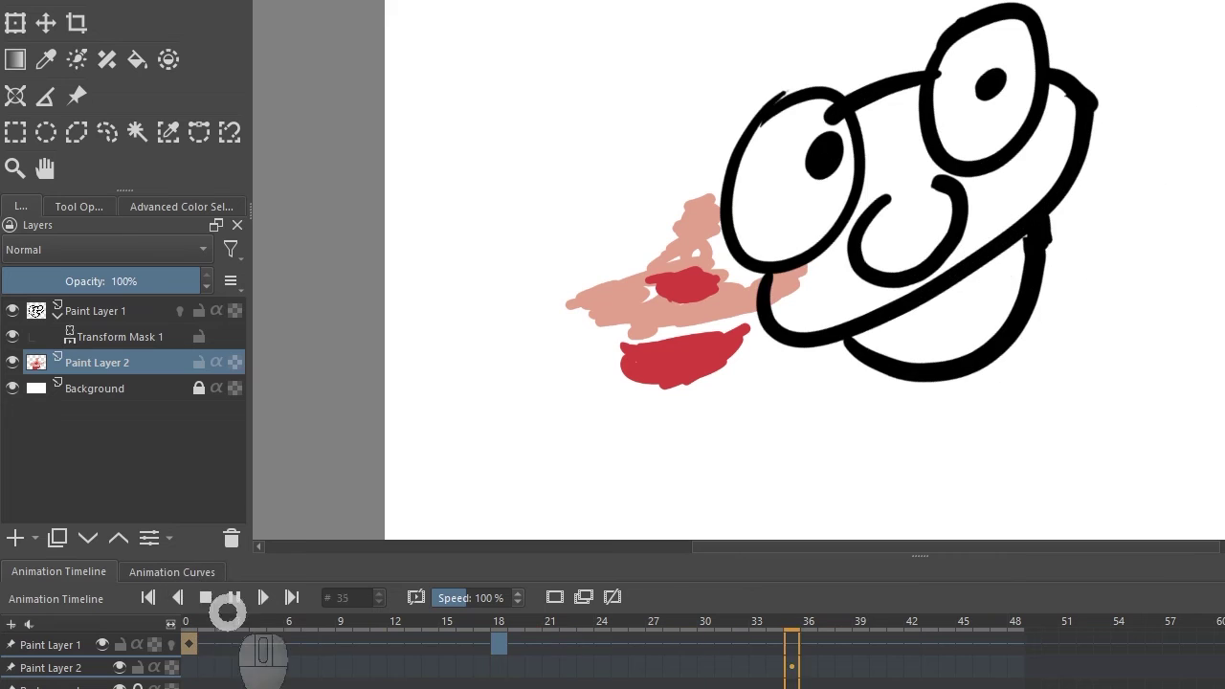
click(213, 597)
click(152, 597)
click(156, 596)
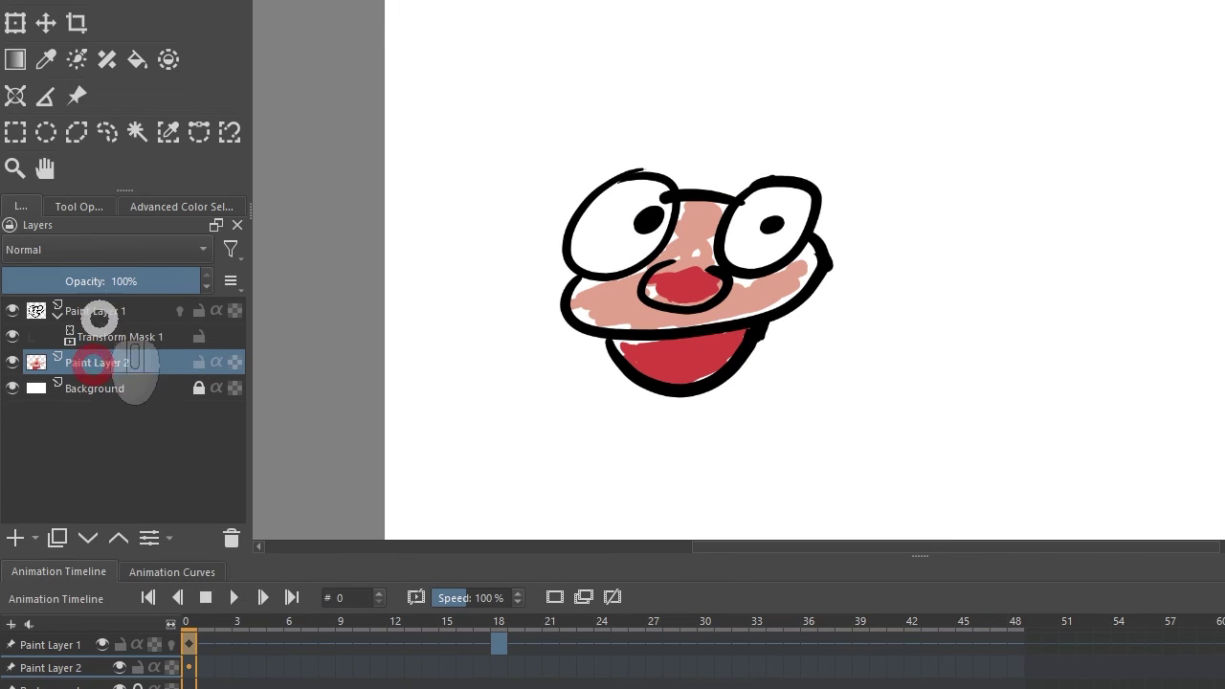
Group Paint Layer 1, its transform mask and Paint Layer 2 into Group 3 with Ctrl+G.
shift+click(102, 310)
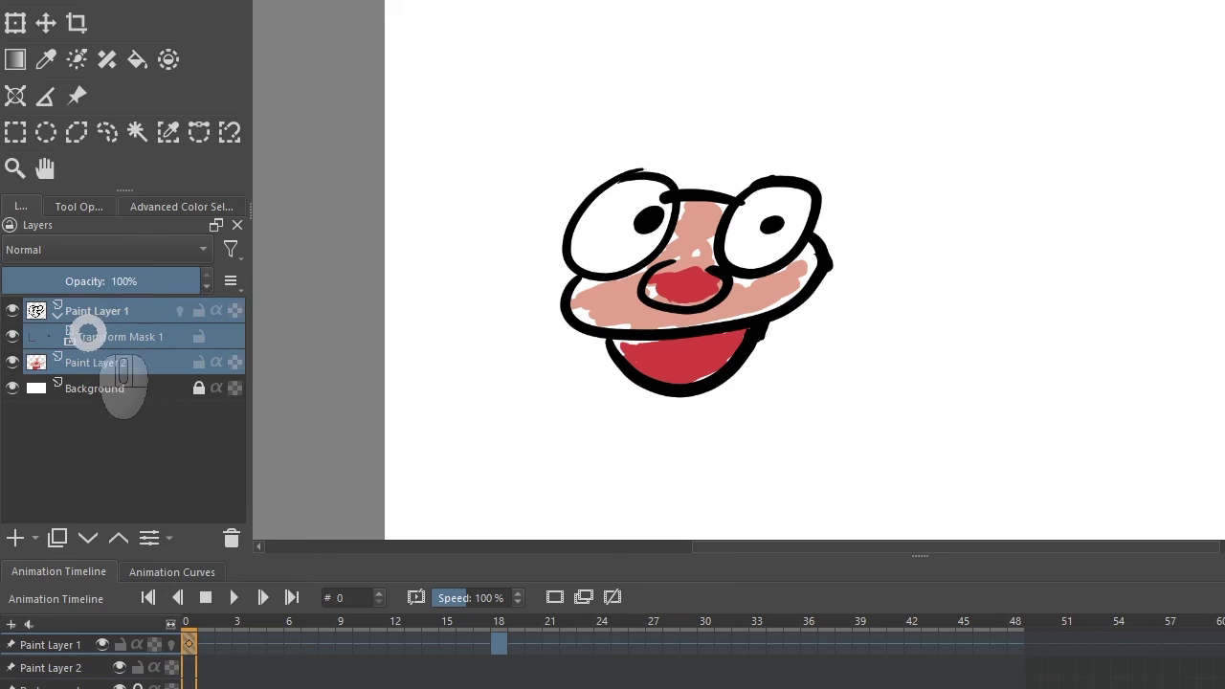
key(ctrl+g)
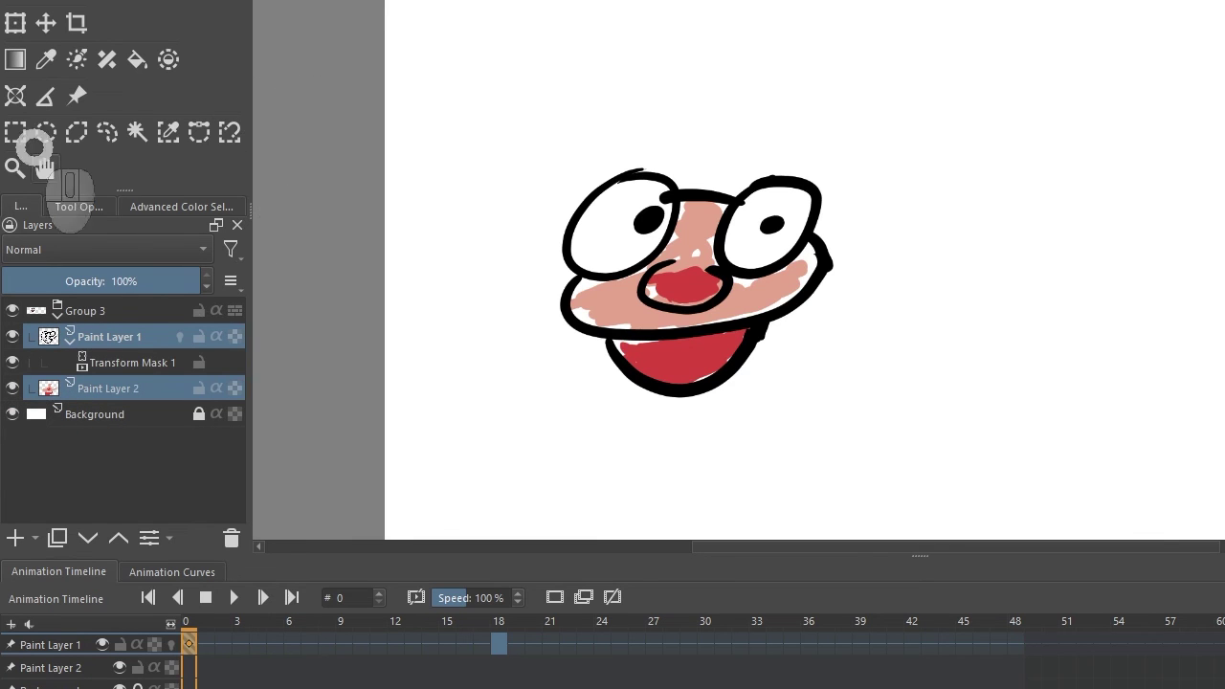
click(118, 386)
click(83, 390)
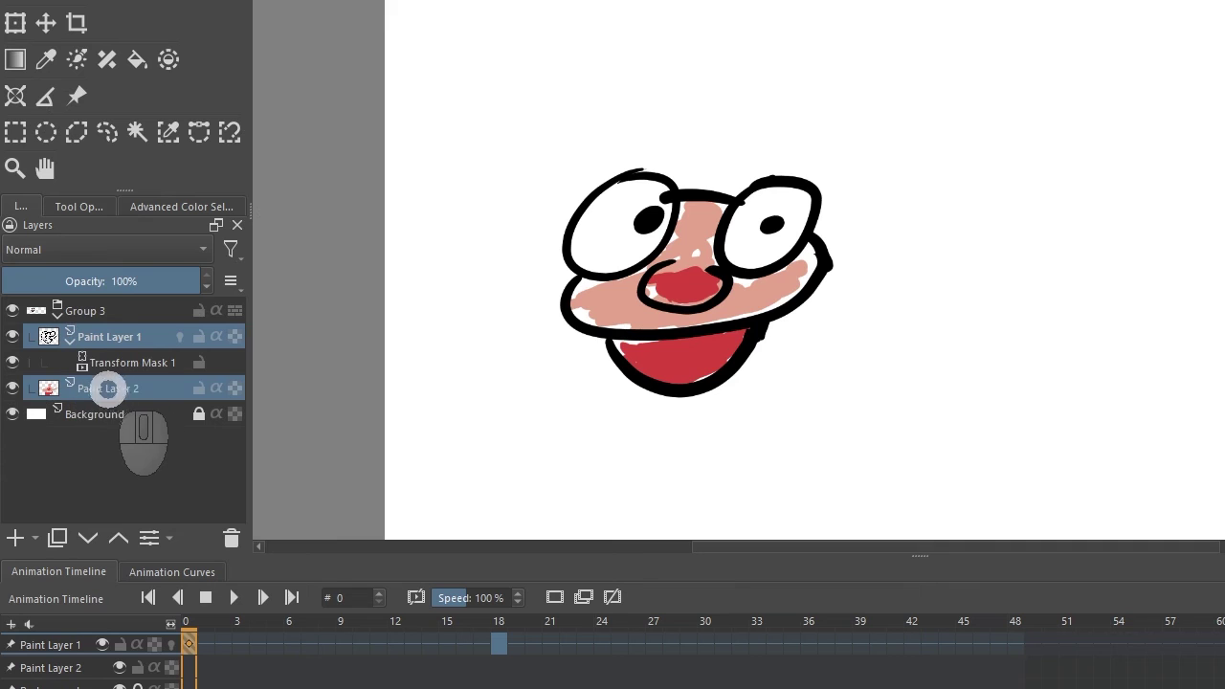
Make Paint Layer 2 active and open its layer options, closing them without choosing anything.
click(116, 386)
right_click(104, 397)
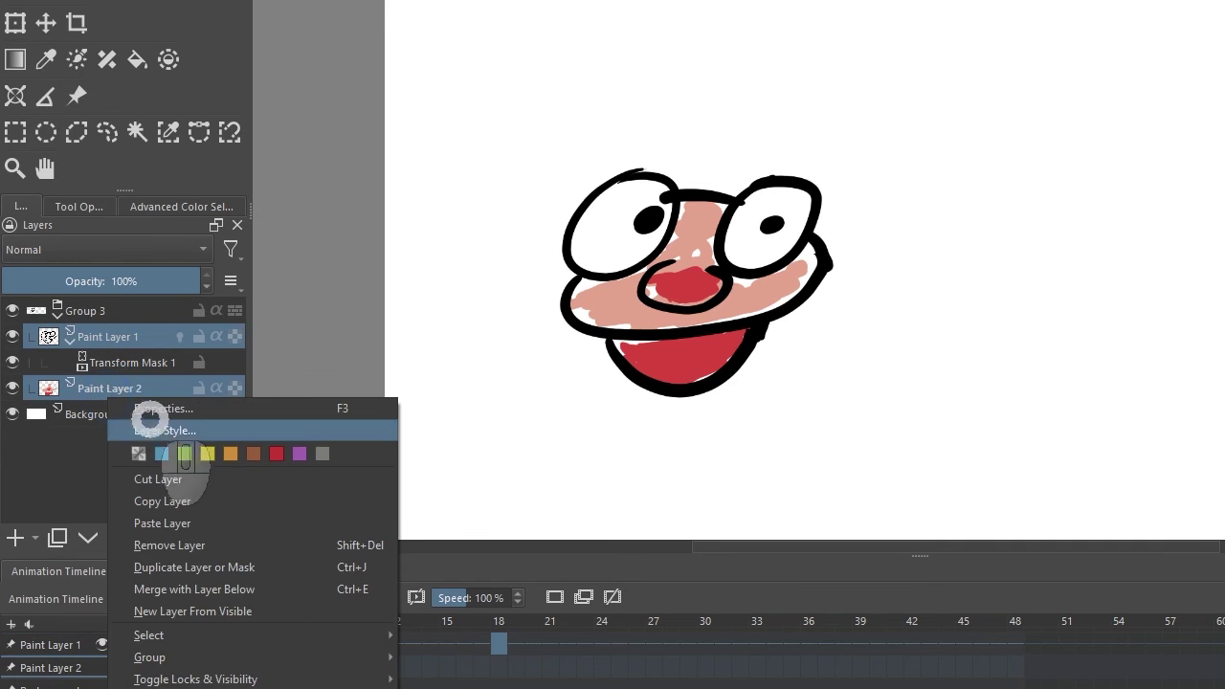
mouse_move(274, 660)
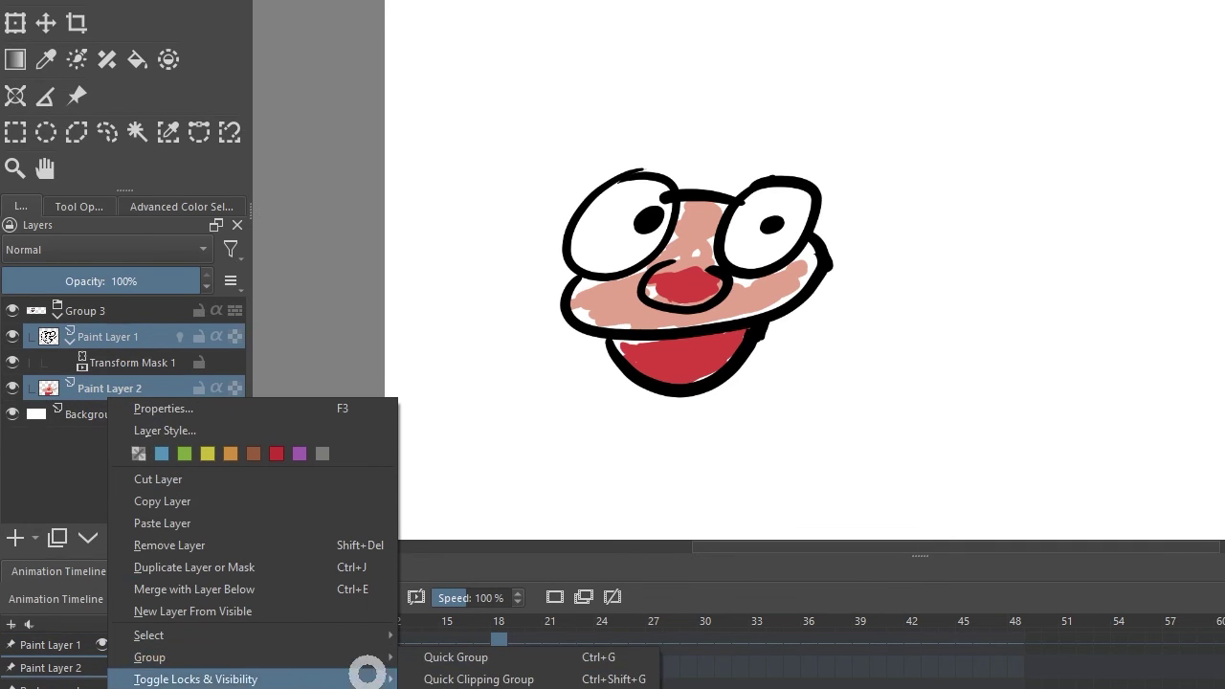
click(45, 487)
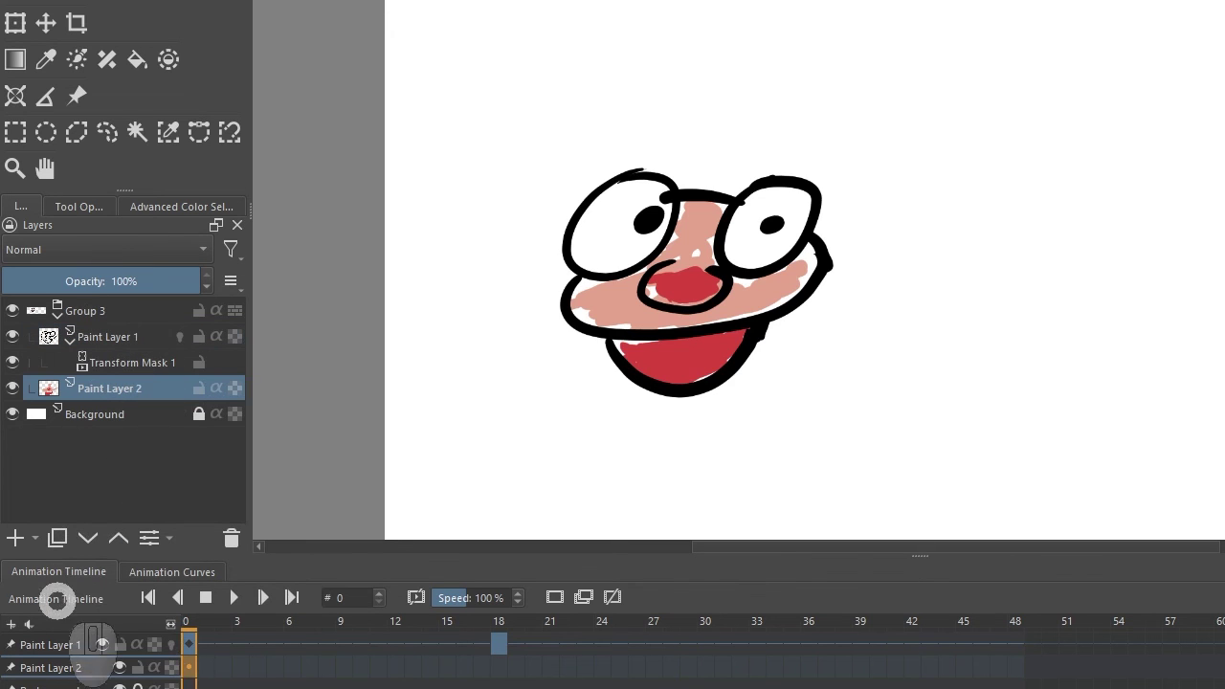
Play the grouped layers' animation from the first frame and stop back at frame 0.
click(149, 599)
click(234, 599)
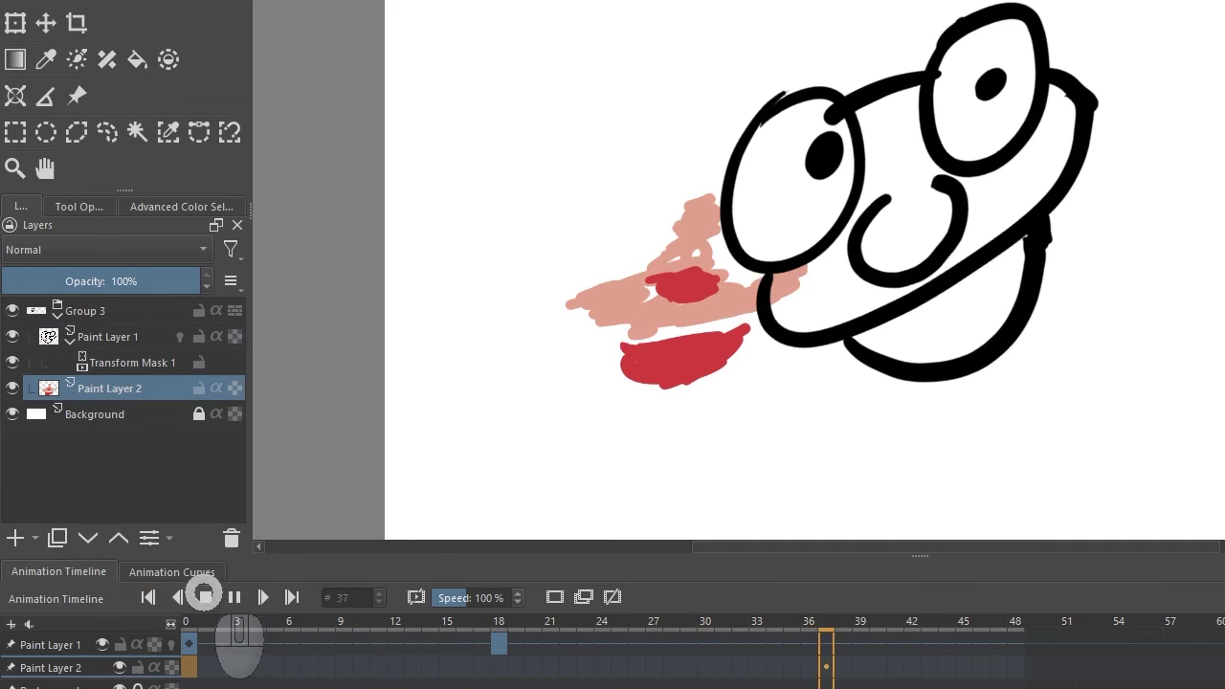
click(205, 597)
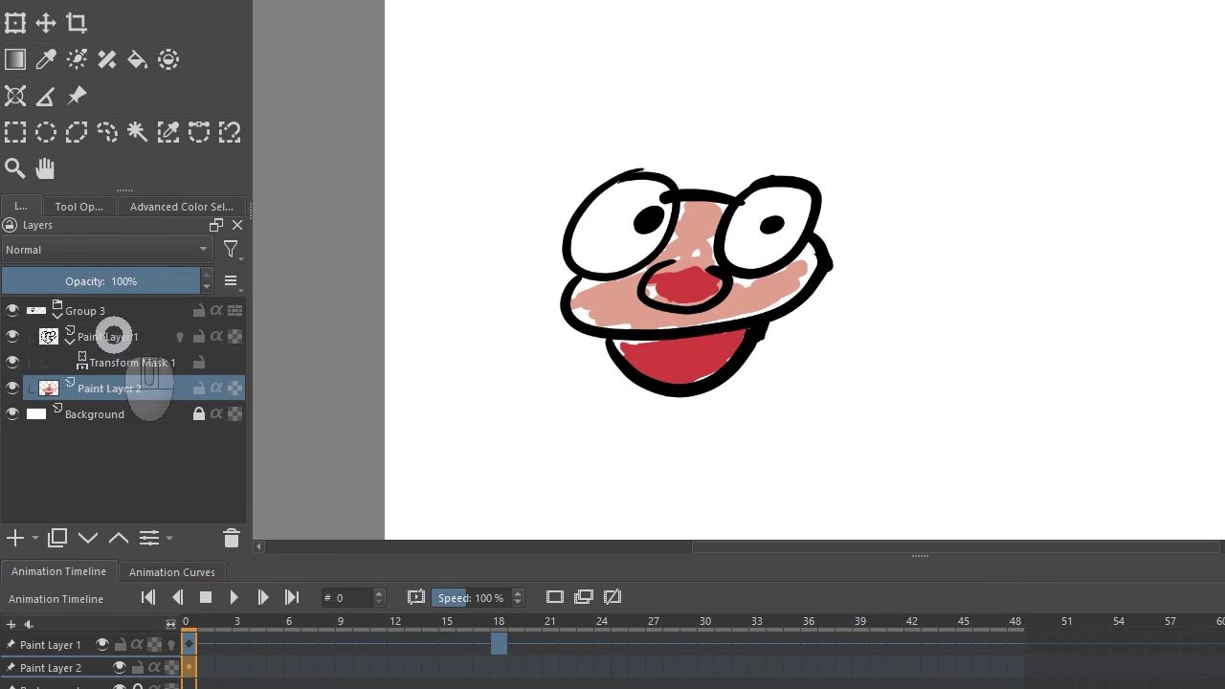
Move Transform Mask 1 directly under Group 3 and replay the animation from the start.
drag(119, 362, 86, 322)
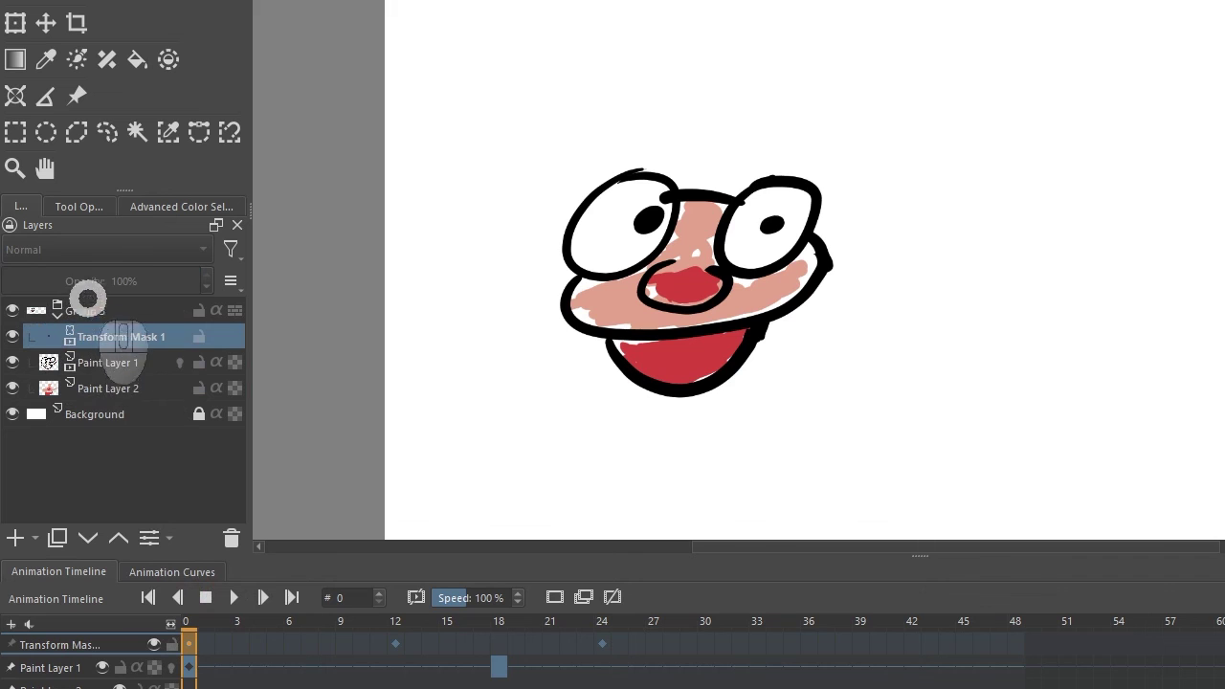
click(146, 598)
click(226, 598)
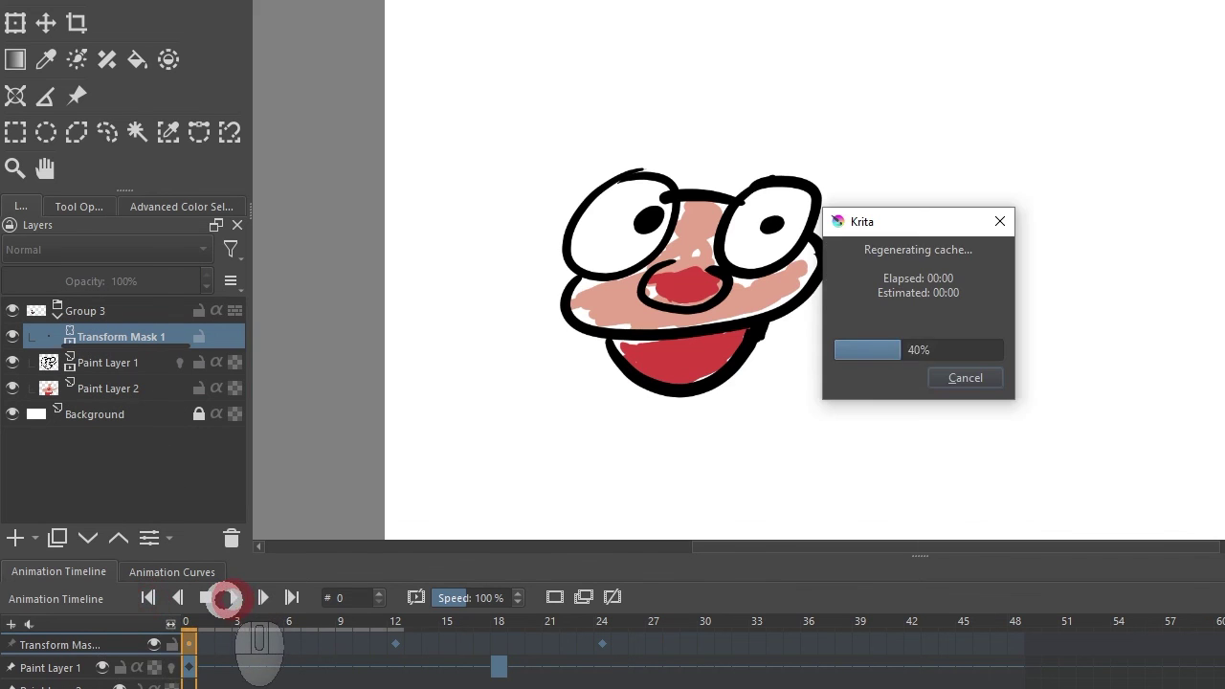